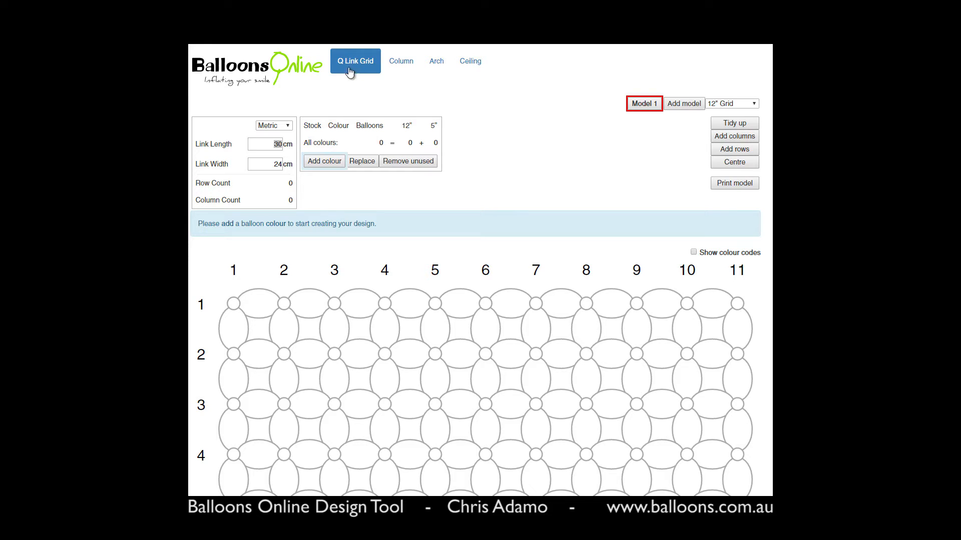
Step: Look through the Column, Arch and Ceiling calculators, and return to the Q Link Grid designer
{"action": "left_click", "coordinate": [403, 63]}
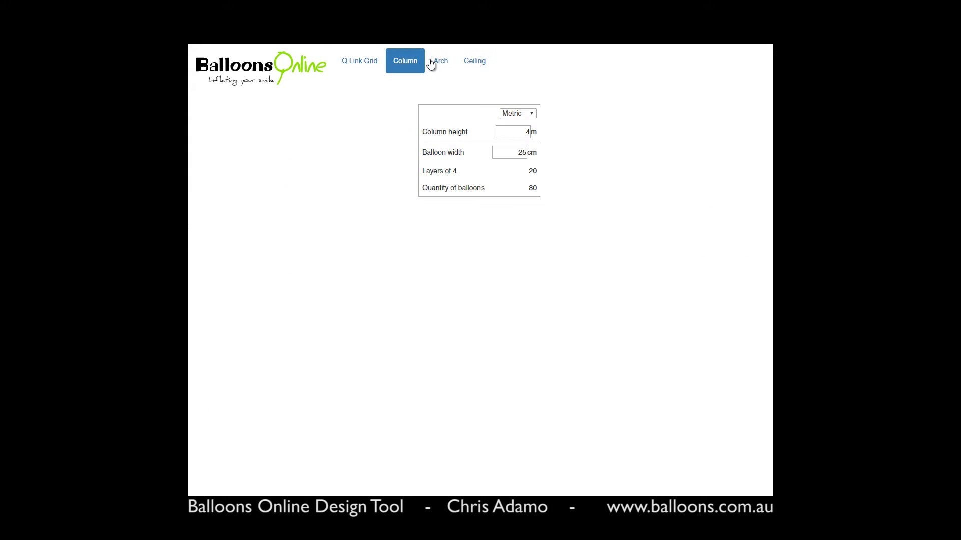
{"action": "left_click", "coordinate": [434, 62]}
{"action": "left_click", "coordinate": [475, 66]}
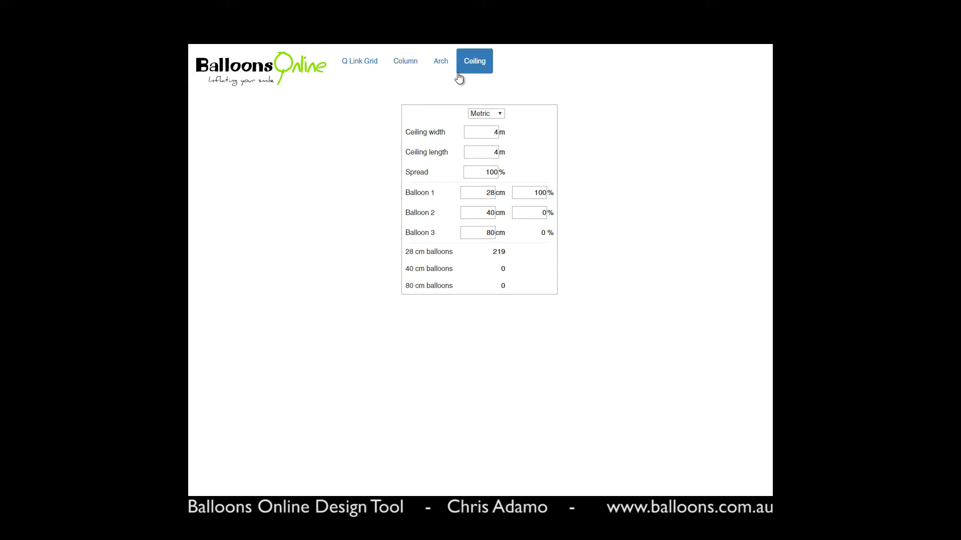
{"action": "left_click", "coordinate": [348, 65]}
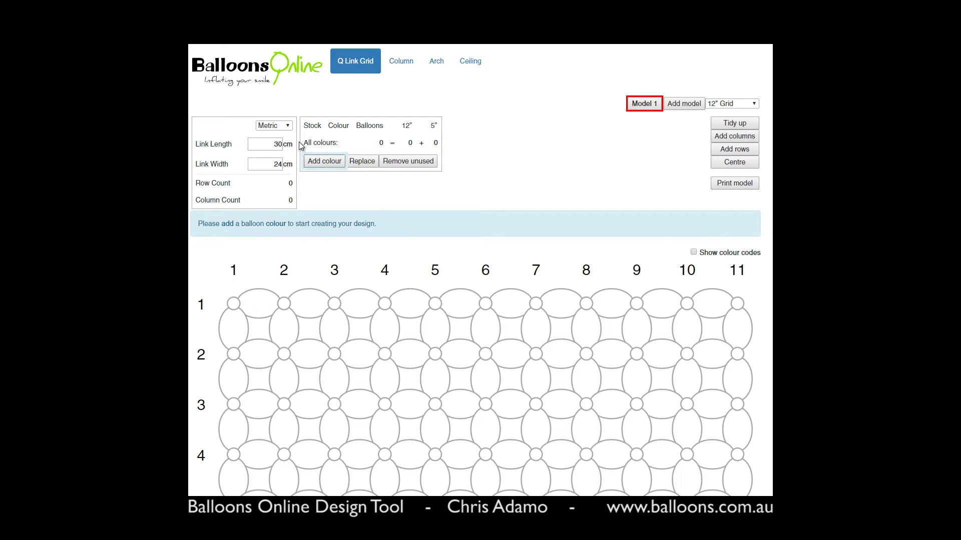
Step: Switch the grid's measurement units to Imperial and back to Metric
{"action": "left_click", "coordinate": [289, 126]}
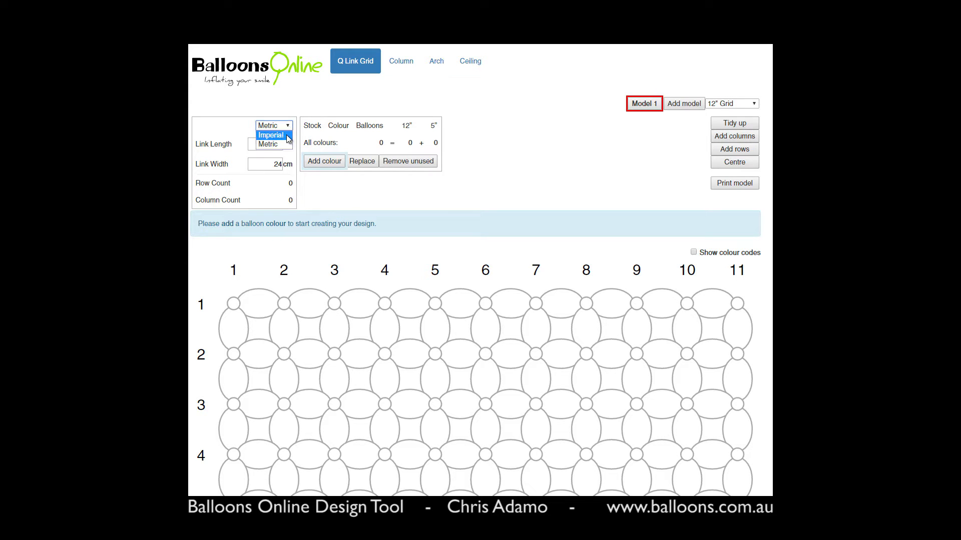
{"action": "left_click", "coordinate": [287, 135]}
{"action": "left_click", "coordinate": [279, 126]}
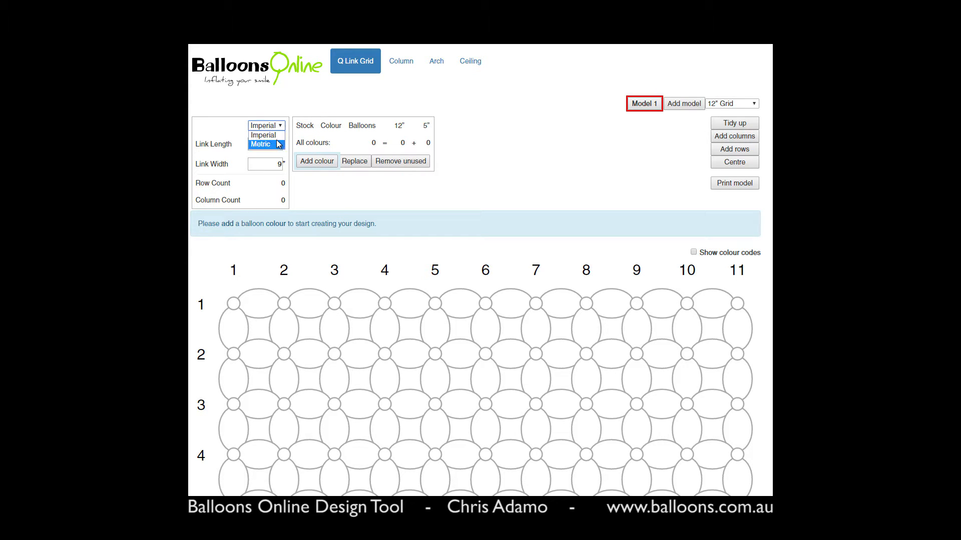
{"action": "left_click", "coordinate": [278, 144]}
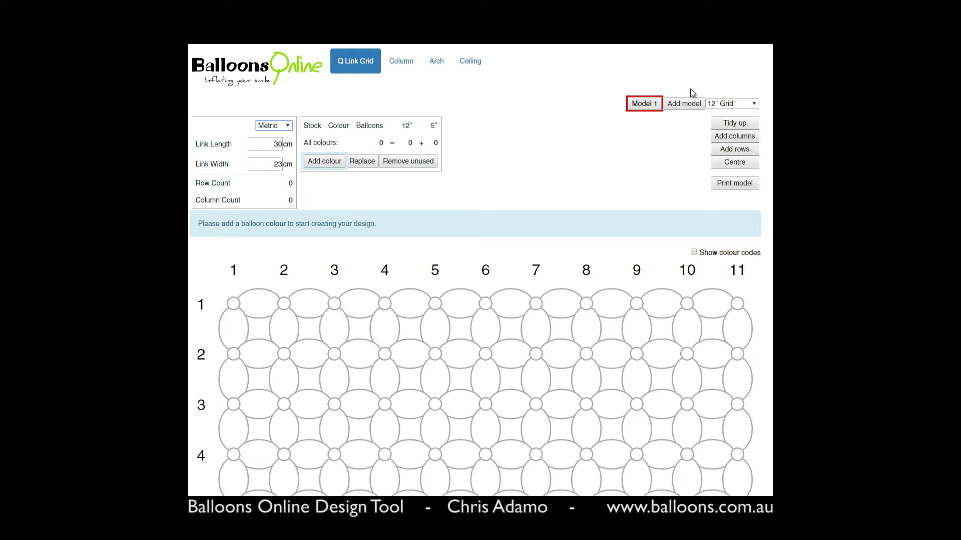
Step: Add a 12" X-Pattern model and a 6" Grid model to the design
{"action": "left_click", "coordinate": [739, 105]}
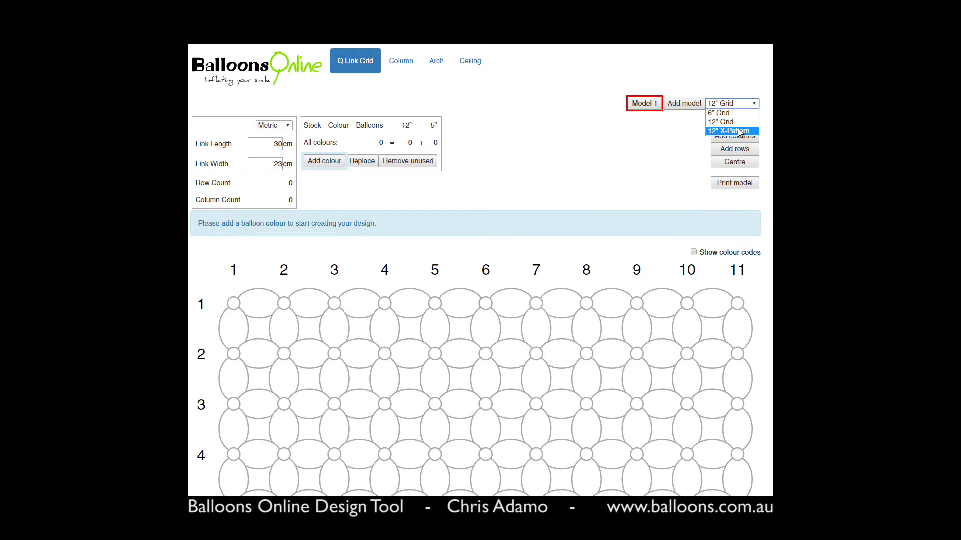
{"action": "left_click", "coordinate": [741, 131]}
{"action": "left_click", "coordinate": [737, 106]}
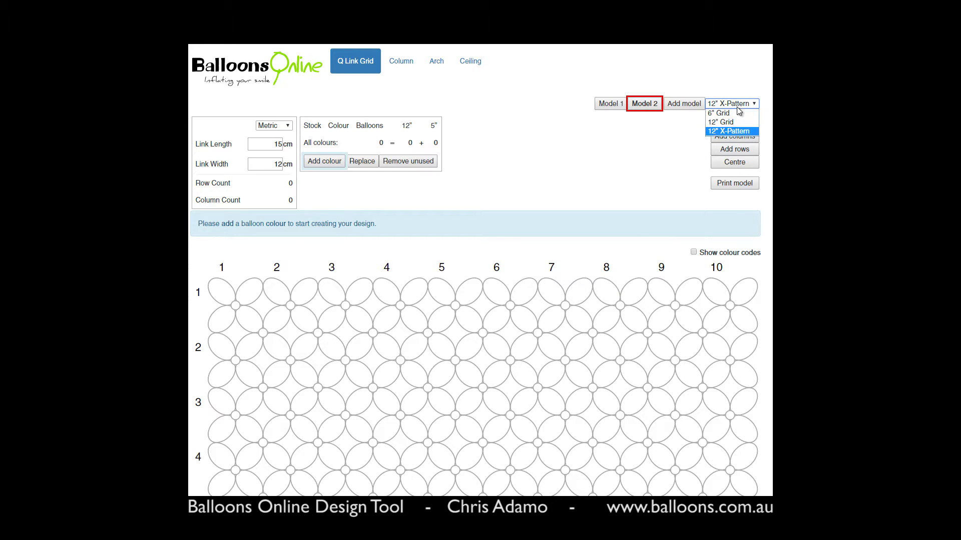
{"action": "left_click", "coordinate": [736, 112]}
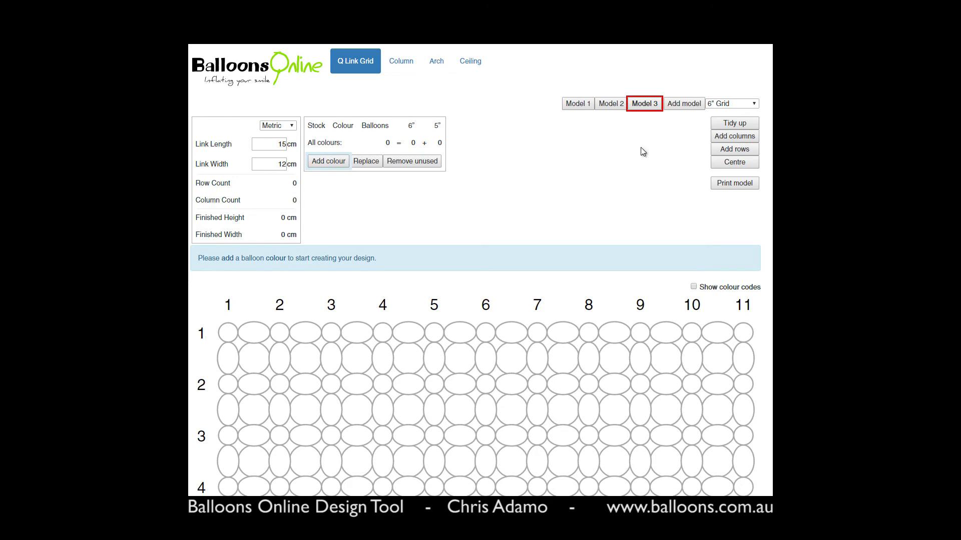
Step: View Model 1, Model 2 and Model 3 in turn, and go back to Model 1
{"action": "left_click", "coordinate": [578, 105]}
{"action": "left_click", "coordinate": [611, 104]}
{"action": "left_click", "coordinate": [645, 105]}
{"action": "left_click", "coordinate": [578, 103]}
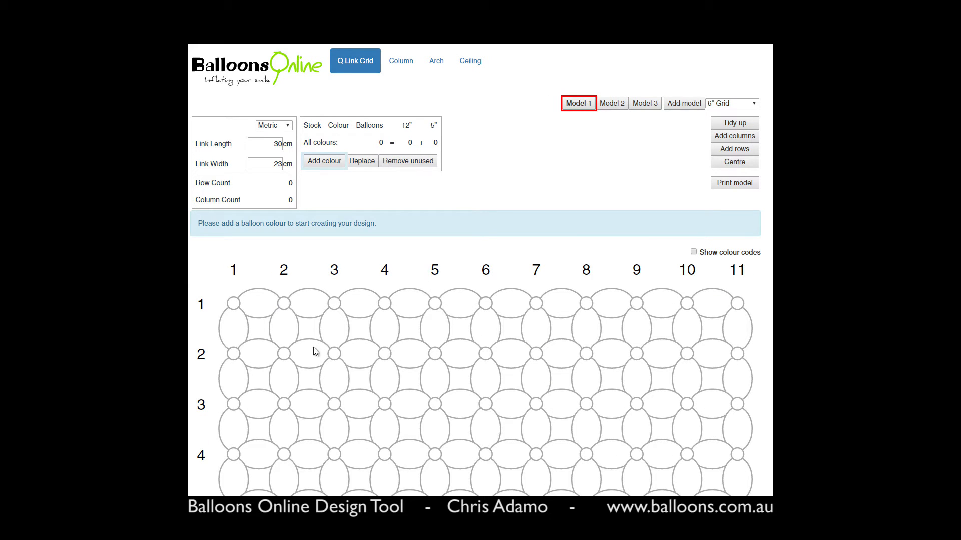
Step: Add another 12" Grid model and another 12" X-Pattern model, and return to Model 1
{"action": "left_click", "coordinate": [745, 105]}
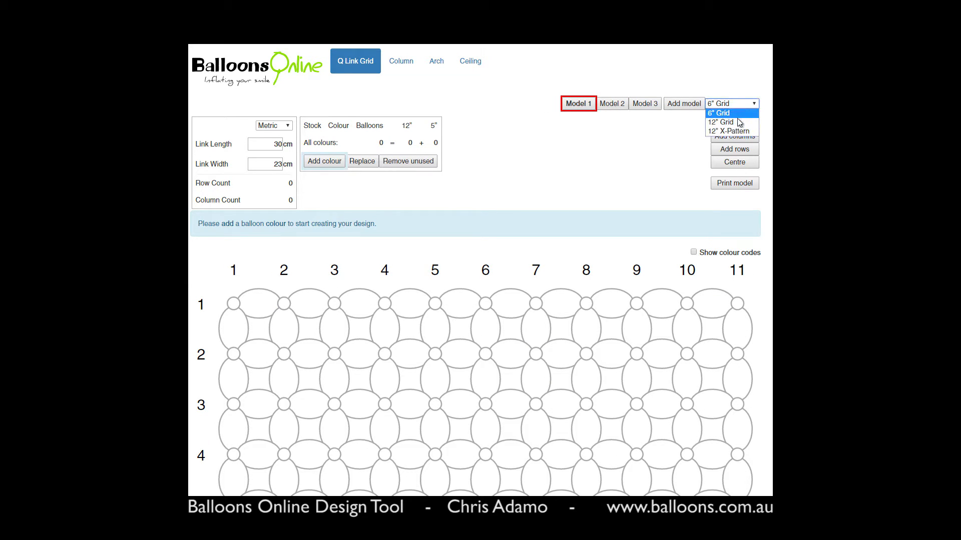
{"action": "left_click", "coordinate": [720, 122]}
{"action": "left_click", "coordinate": [741, 104]}
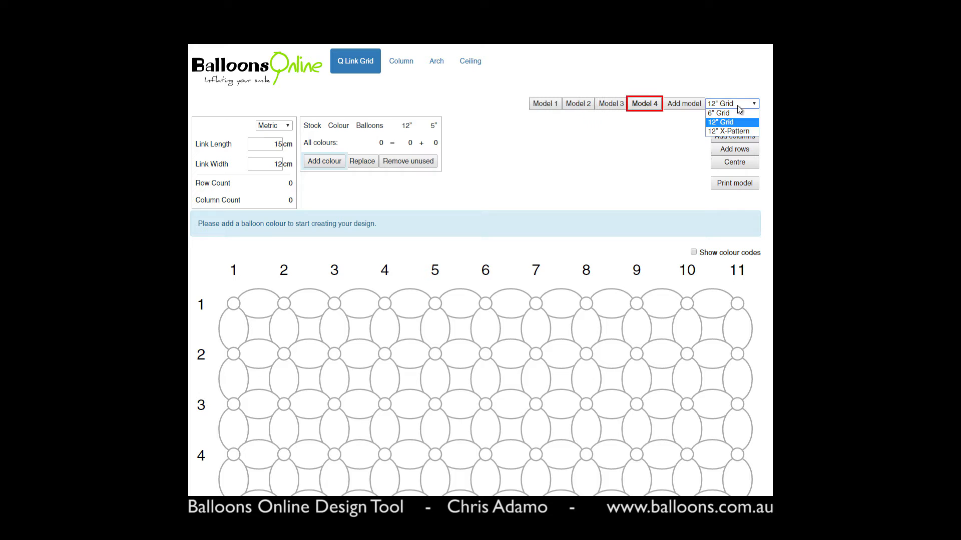
{"action": "left_click", "coordinate": [740, 131]}
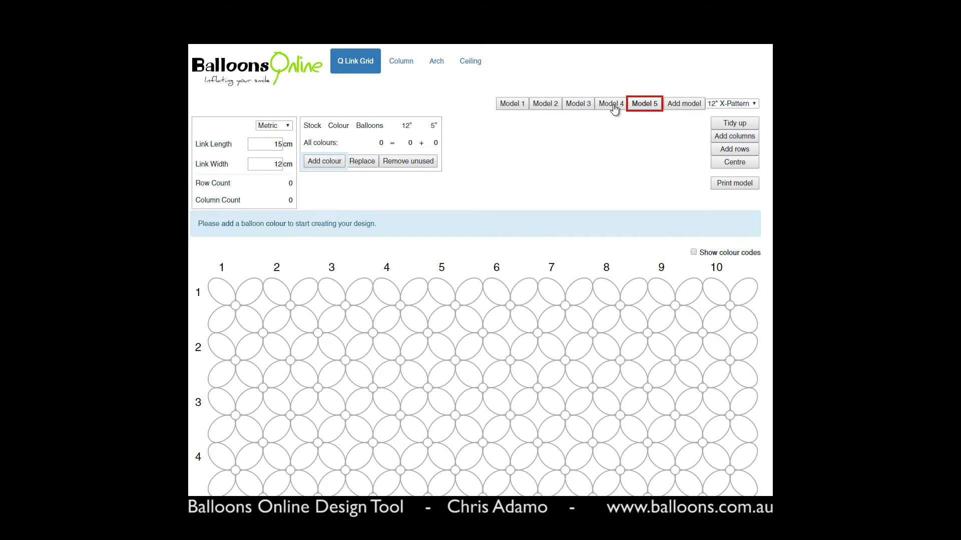
{"action": "left_click", "coordinate": [512, 104]}
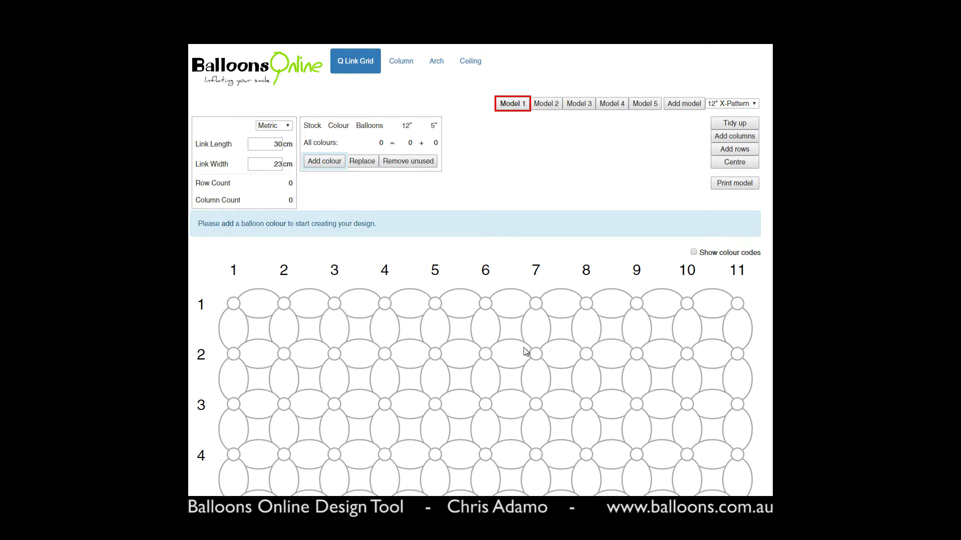
Step: Add Standard Red from the balloon colour palette as the first colour of Model 1
{"action": "left_click", "coordinate": [324, 162]}
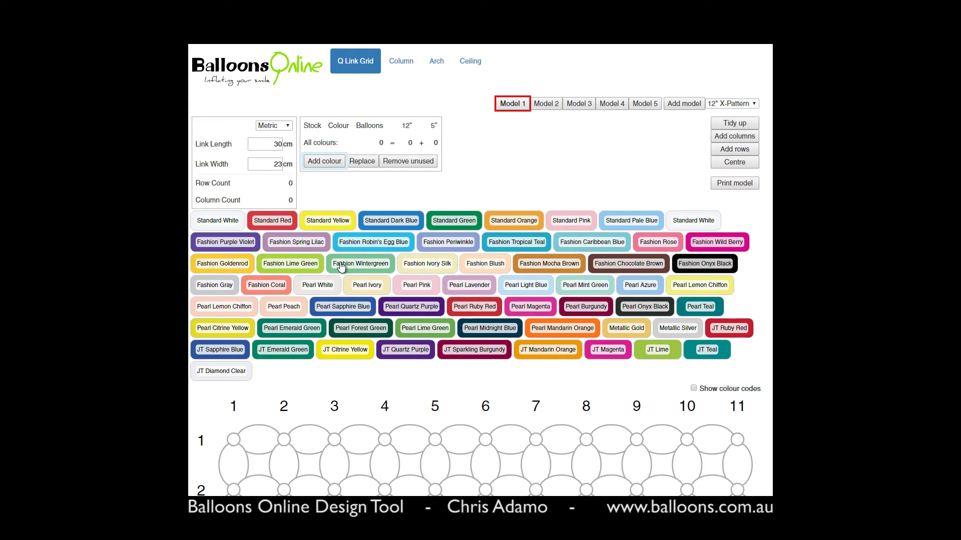
{"action": "scroll", "coordinate": [611, 300], "scroll_direction": "down", "scroll_amount": 1}
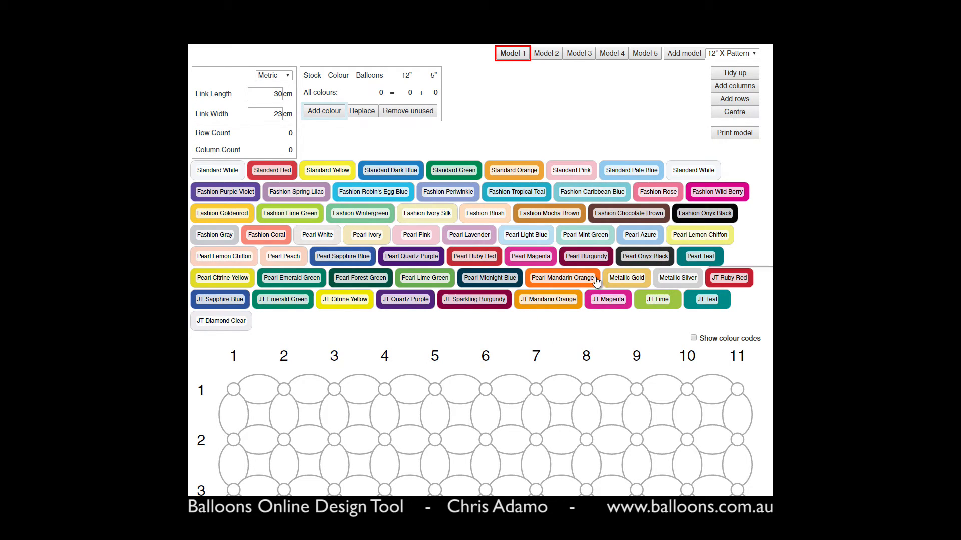
{"action": "scroll", "coordinate": [405, 281], "scroll_direction": "up", "scroll_amount": 1}
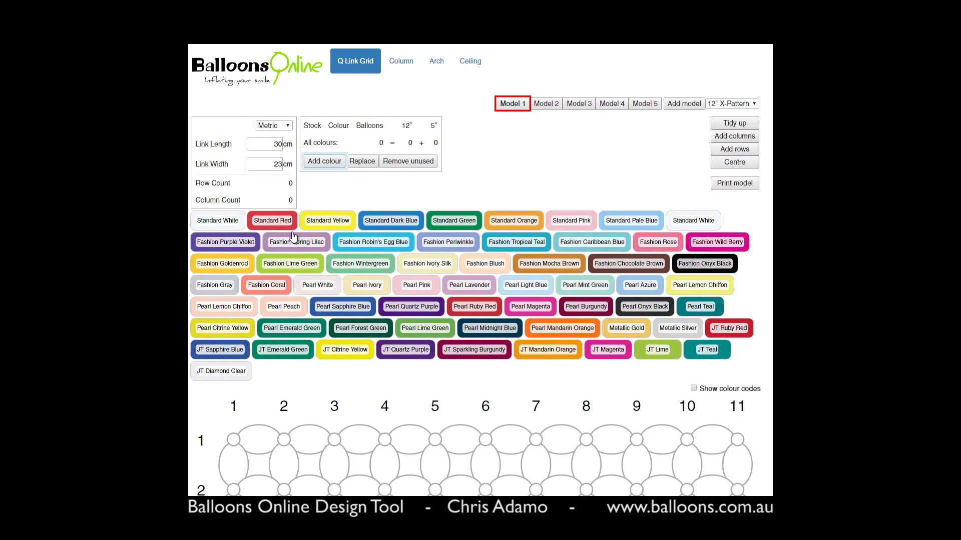
{"action": "left_click", "coordinate": [266, 220]}
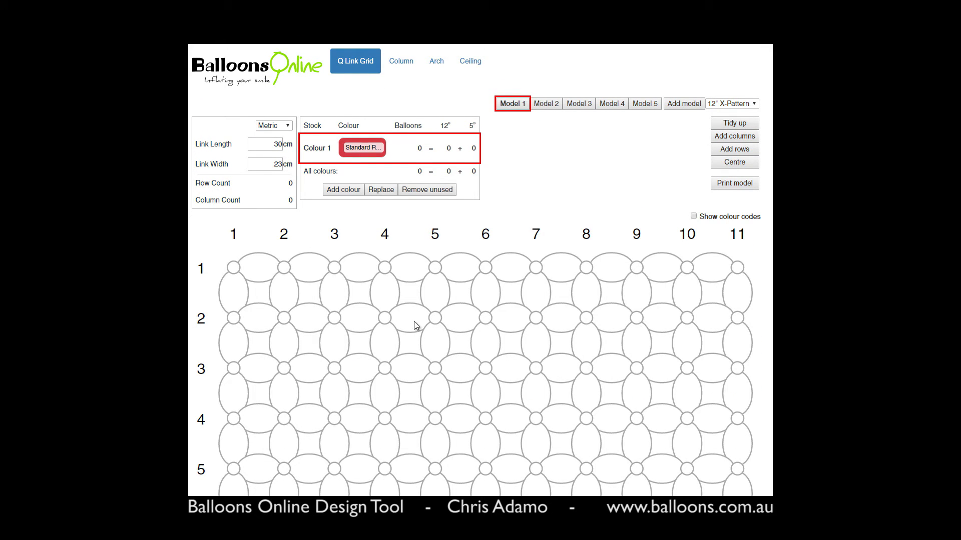
Step: Fill the links between rows 1 and 2 from column 1 to column 8 with red balloons to form a horizontal bar
{"action": "left_click", "coordinate": [259, 271]}
{"action": "left_click", "coordinate": [239, 291]}
{"action": "left_click", "coordinate": [259, 321]}
{"action": "left_click", "coordinate": [287, 292]}
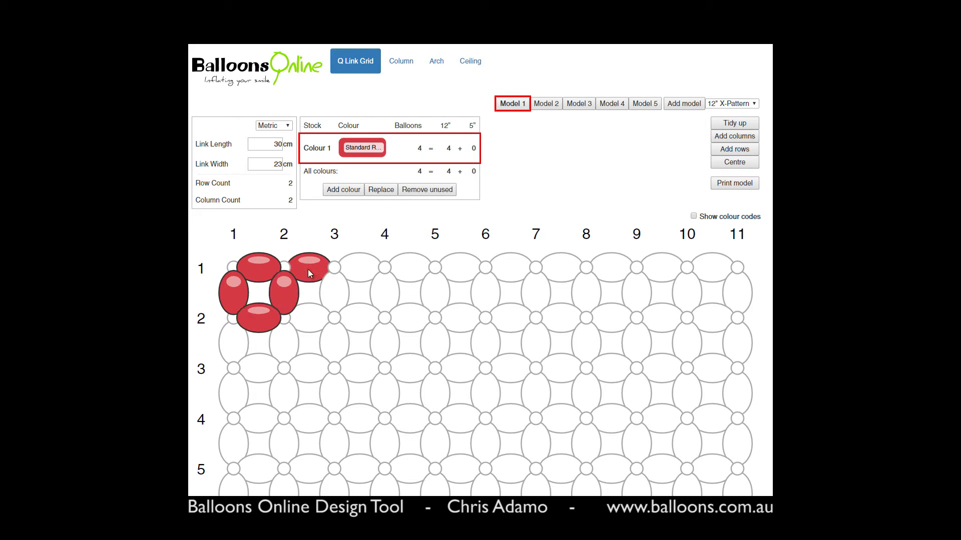
{"action": "left_click", "coordinate": [334, 294]}
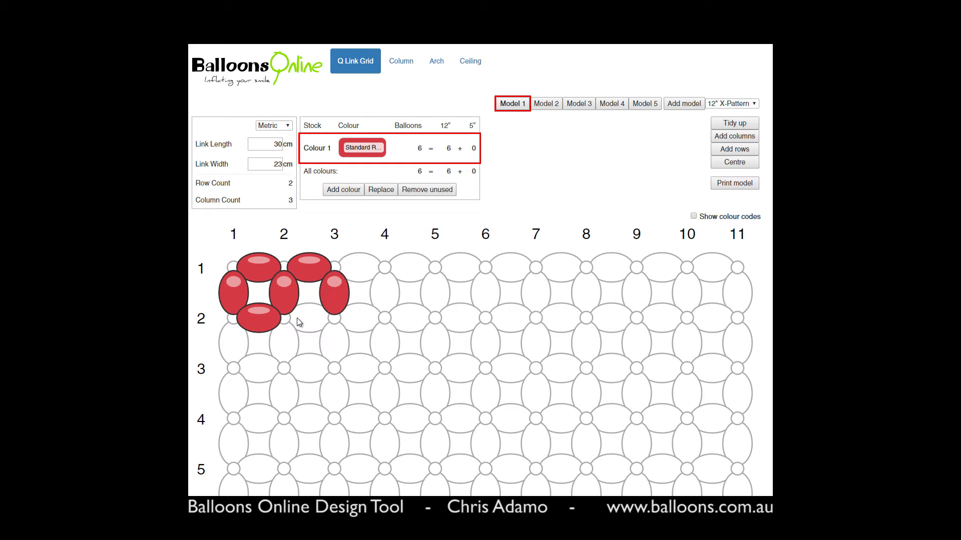
{"action": "left_click", "coordinate": [366, 274]}
{"action": "left_click", "coordinate": [386, 293]}
{"action": "left_click", "coordinate": [416, 264]}
{"action": "left_click", "coordinate": [441, 297]}
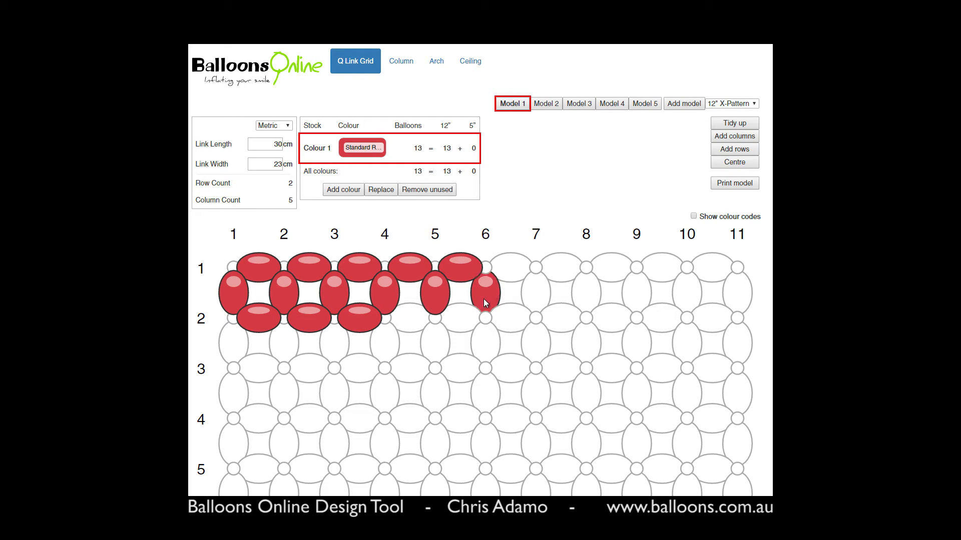
{"action": "left_click", "coordinate": [493, 320]}
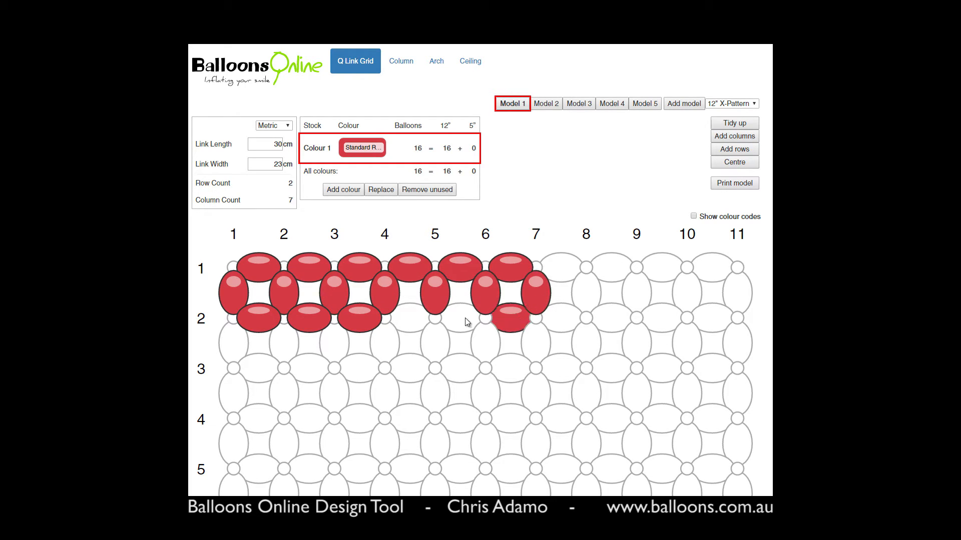
{"action": "left_click", "coordinate": [461, 321]}
{"action": "left_click", "coordinate": [419, 321]}
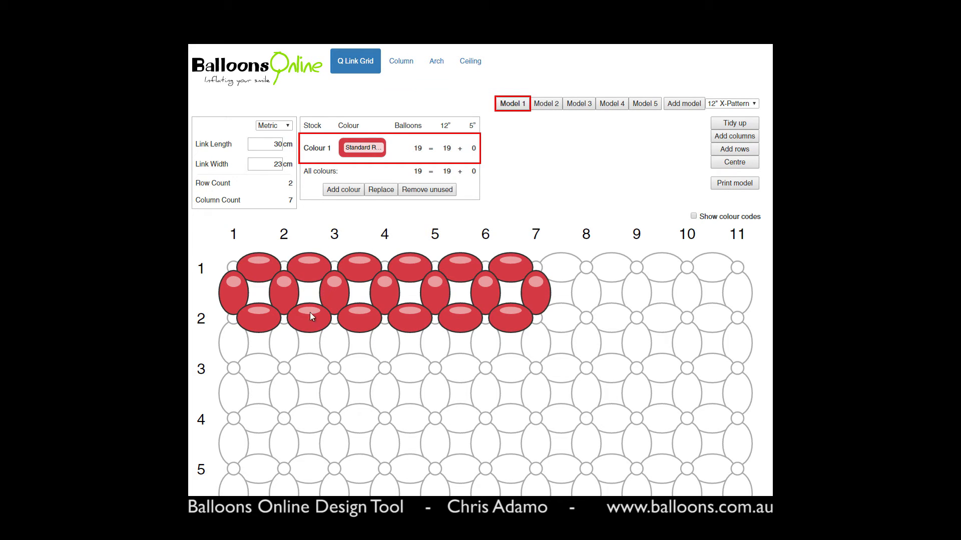
{"action": "left_click", "coordinate": [563, 268]}
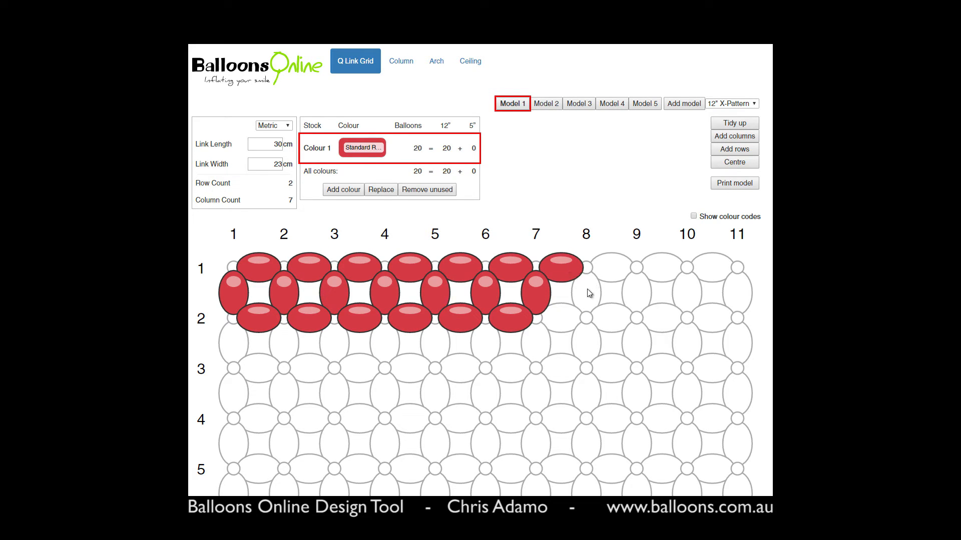
{"action": "left_click", "coordinate": [589, 293]}
{"action": "left_click", "coordinate": [567, 325]}
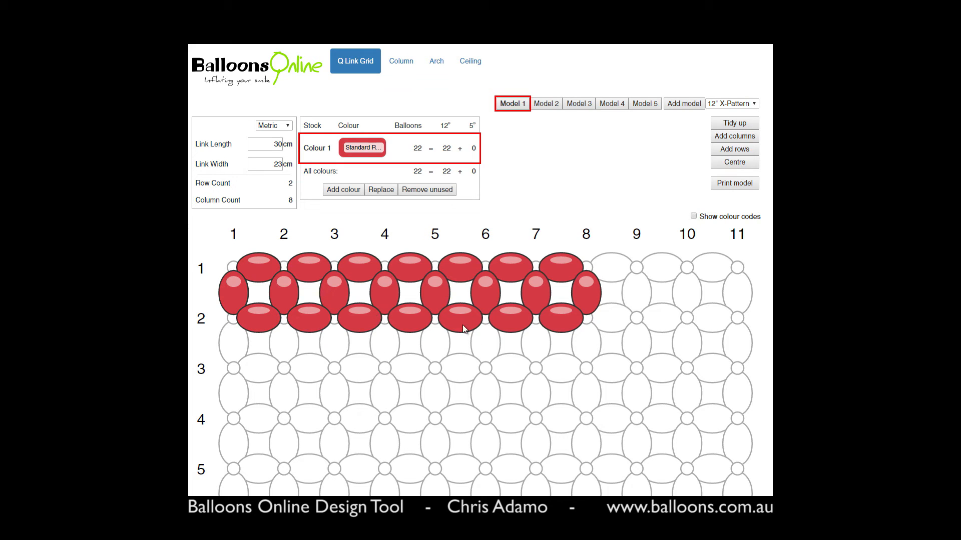
Step: Build a red vertical stem between columns 4 and 5, running from row 2 down to the links below row 5
{"action": "left_click", "coordinate": [395, 392]}
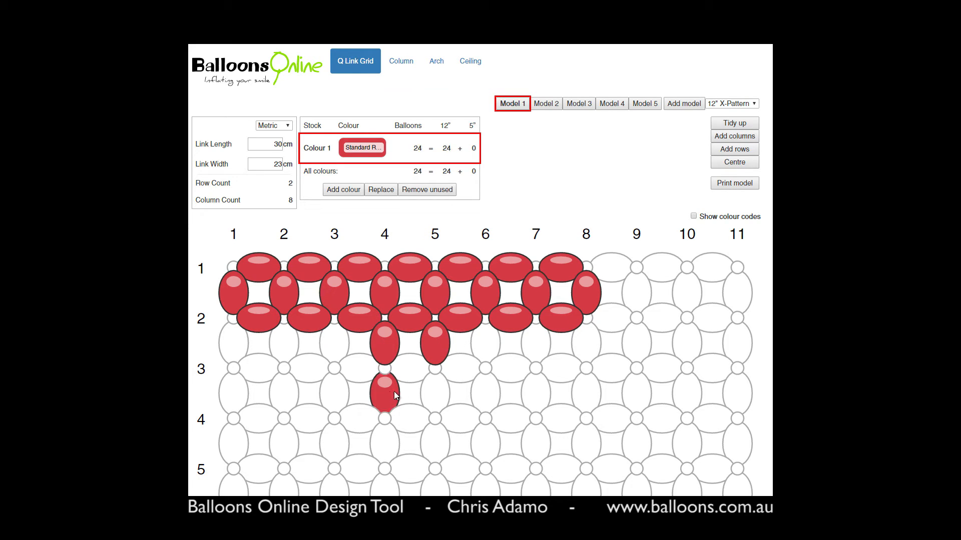
{"action": "left_click", "coordinate": [437, 392]}
{"action": "left_click", "coordinate": [434, 440]}
{"action": "left_click", "coordinate": [410, 418]}
{"action": "left_click", "coordinate": [410, 367]}
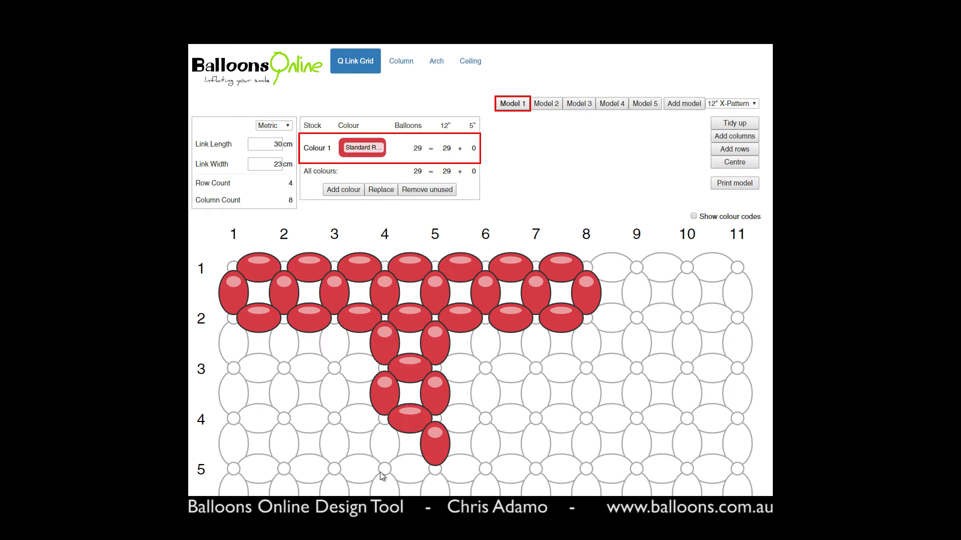
{"action": "left_click", "coordinate": [387, 486]}
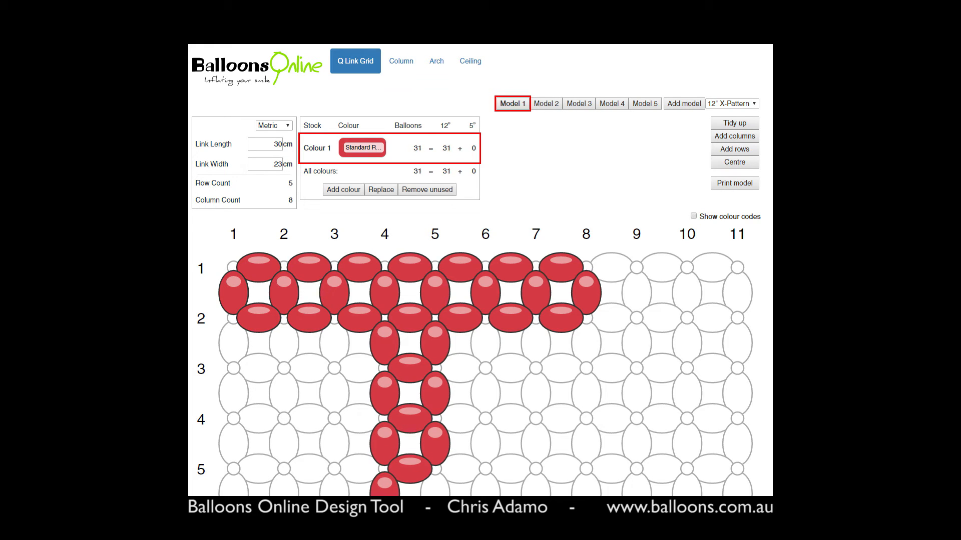
{"action": "left_click", "coordinate": [435, 486]}
Step: Remove the red balloons at both ends of the bar so that it spans only columns 2 to 7
{"action": "left_click", "coordinate": [566, 278]}
{"action": "left_click", "coordinate": [586, 295]}
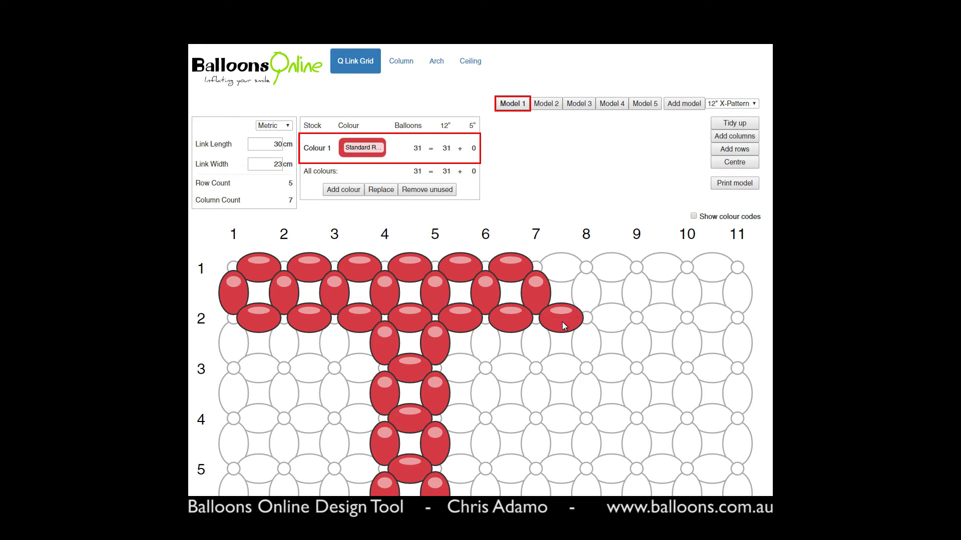
{"action": "left_click", "coordinate": [563, 320]}
{"action": "left_click", "coordinate": [253, 297]}
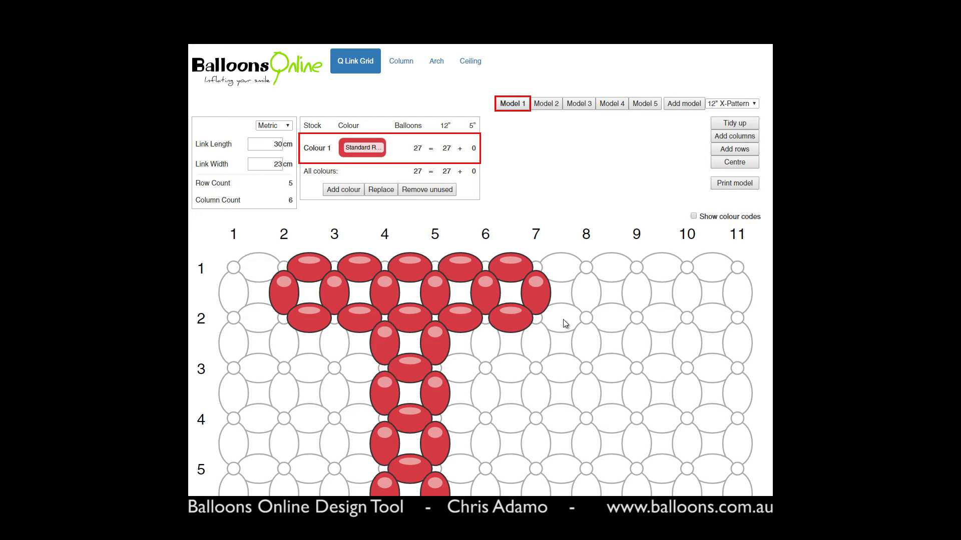
Step: Extend the red stem between columns 4 and 5 down to row 7
{"action": "scroll", "coordinate": [500, 420], "scroll_direction": "down", "scroll_amount": 1}
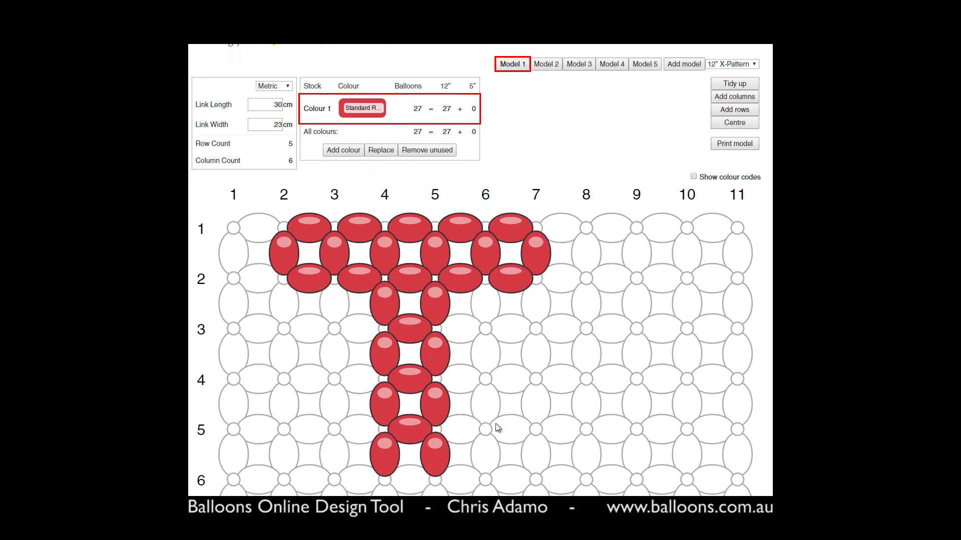
{"action": "scroll", "coordinate": [497, 427], "scroll_direction": "down", "scroll_amount": 1}
{"action": "left_click", "coordinate": [385, 463]}
{"action": "left_click", "coordinate": [425, 449]}
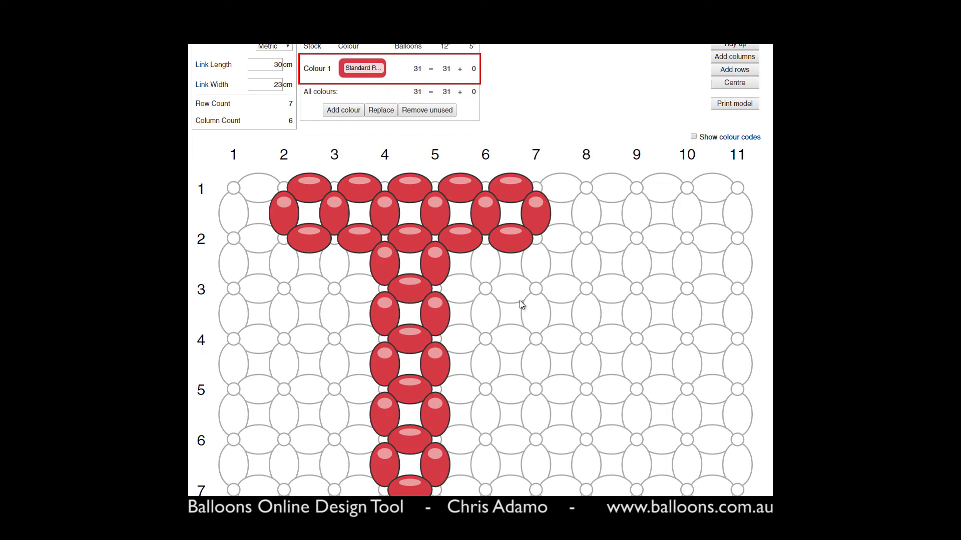
Step: Add Fashion Onyx Black as a second colour and place black connector balloons at every junction of the bar, rows 1 and 2, columns 2 to 7
{"action": "left_click", "coordinate": [352, 110]}
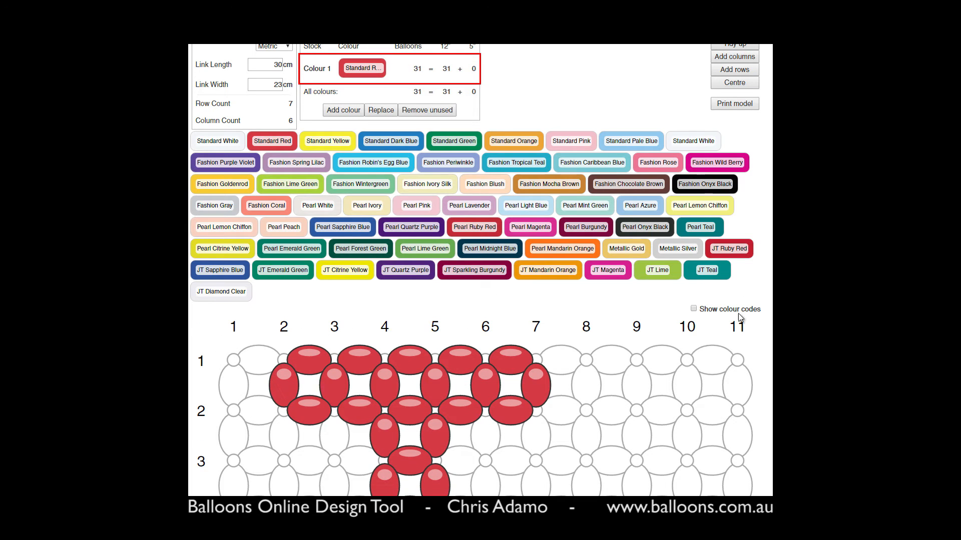
{"action": "left_click", "coordinate": [705, 184]}
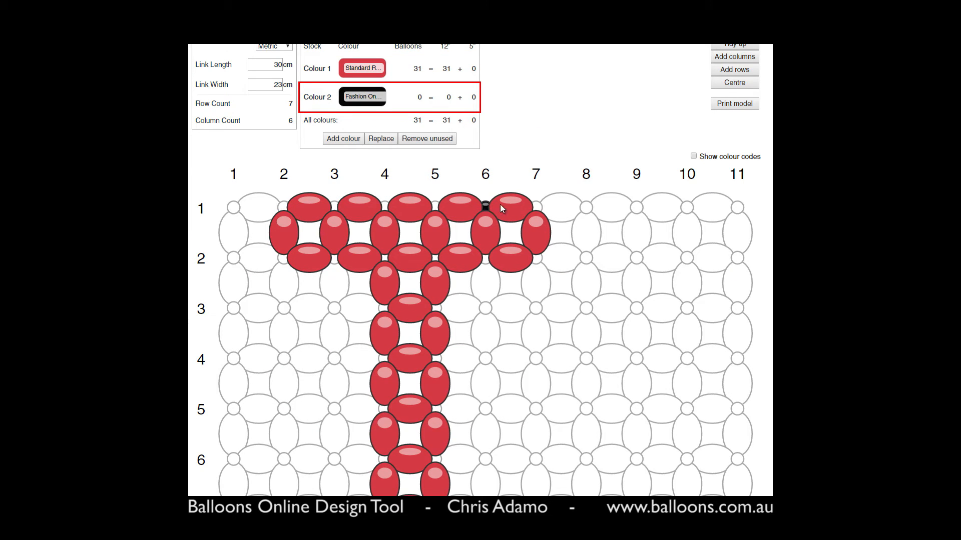
{"action": "left_click", "coordinate": [536, 258]}
{"action": "left_click", "coordinate": [485, 258]}
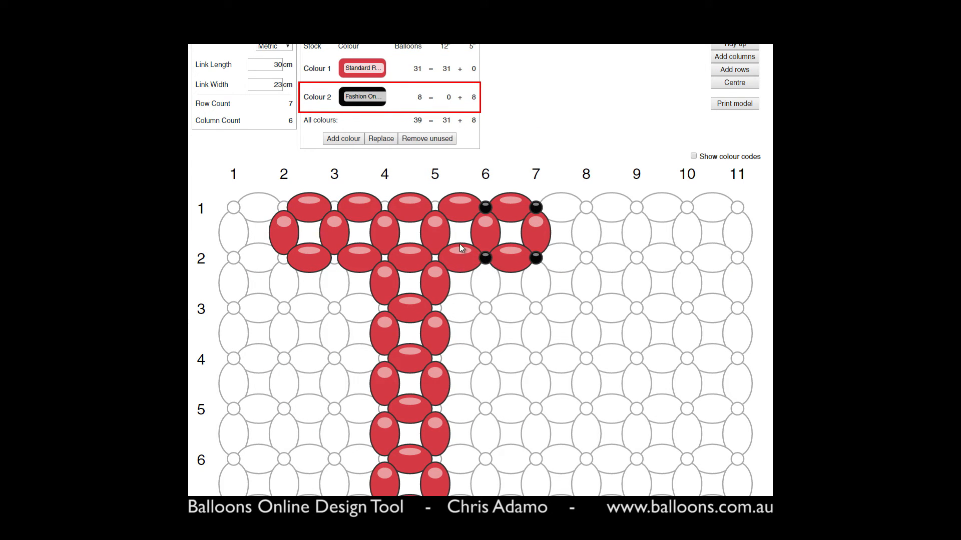
{"action": "left_click", "coordinate": [436, 208]}
{"action": "left_click", "coordinate": [435, 257]}
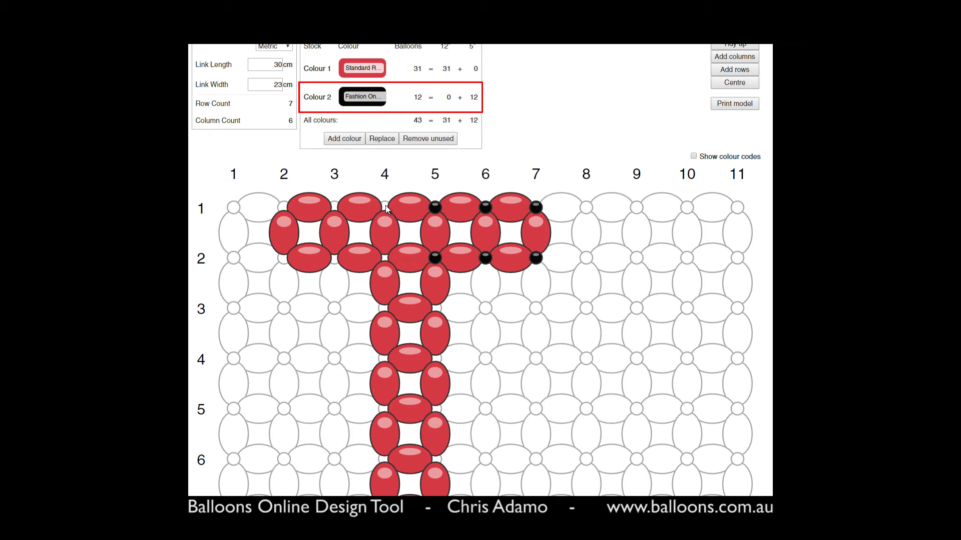
{"action": "left_click", "coordinate": [334, 258]}
{"action": "left_click", "coordinate": [335, 206]}
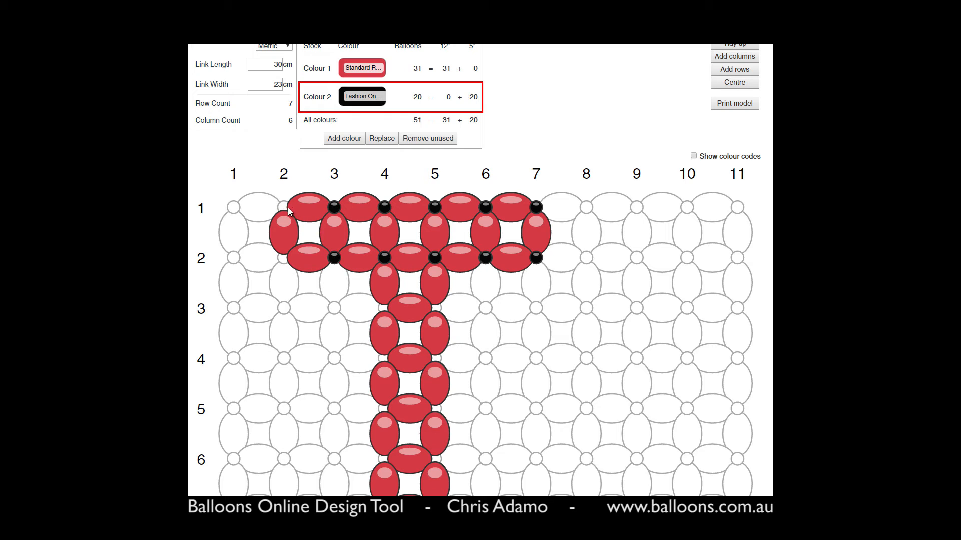
{"action": "left_click", "coordinate": [284, 207]}
{"action": "left_click", "coordinate": [284, 258]}
Step: Place black connector balloons at the stem junctions in columns 4 and 5 from row 3 down to row 7
{"action": "left_click", "coordinate": [383, 309]}
{"action": "left_click", "coordinate": [434, 307]}
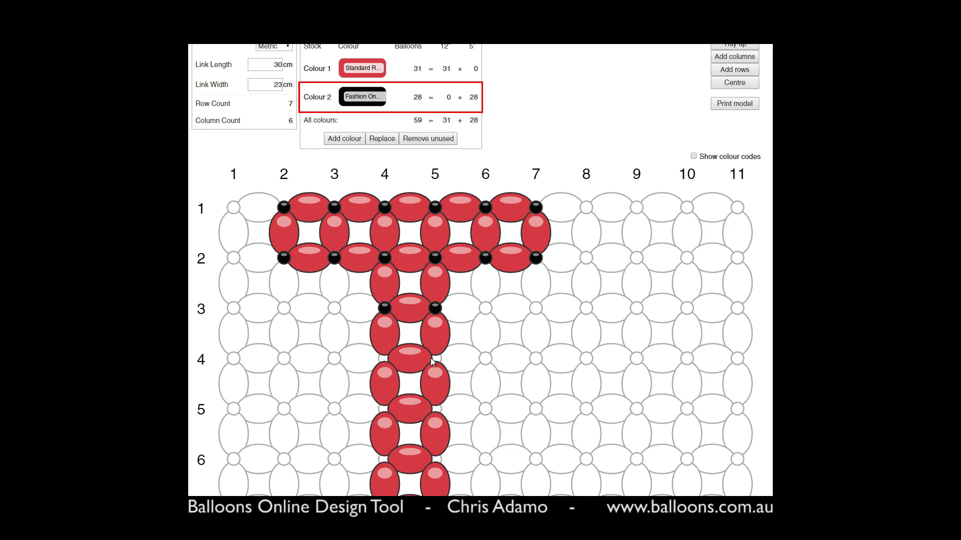
{"action": "left_click", "coordinate": [435, 359]}
{"action": "left_click", "coordinate": [384, 359]}
{"action": "scroll", "coordinate": [267, 200], "scroll_direction": "up", "scroll_amount": 3}
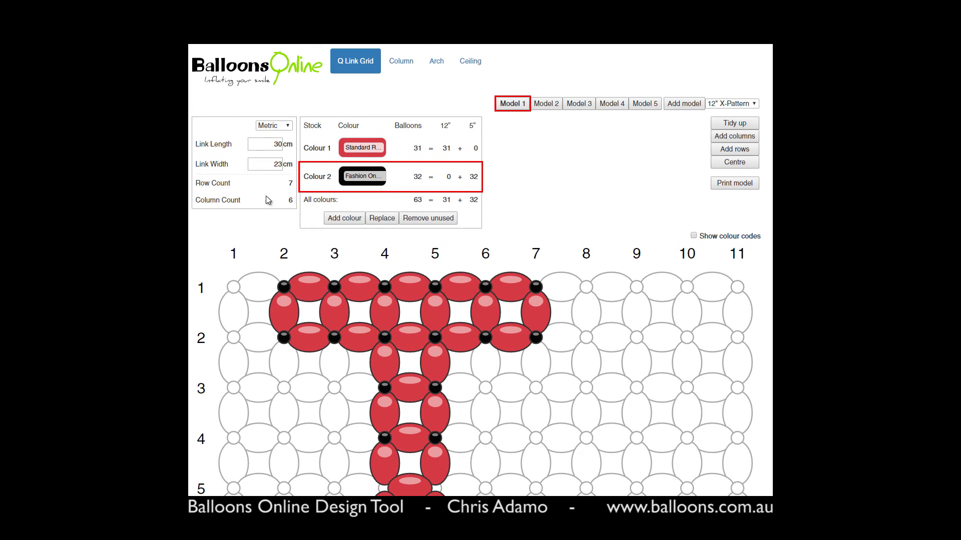
{"action": "scroll", "coordinate": [476, 361], "scroll_direction": "down", "scroll_amount": 2}
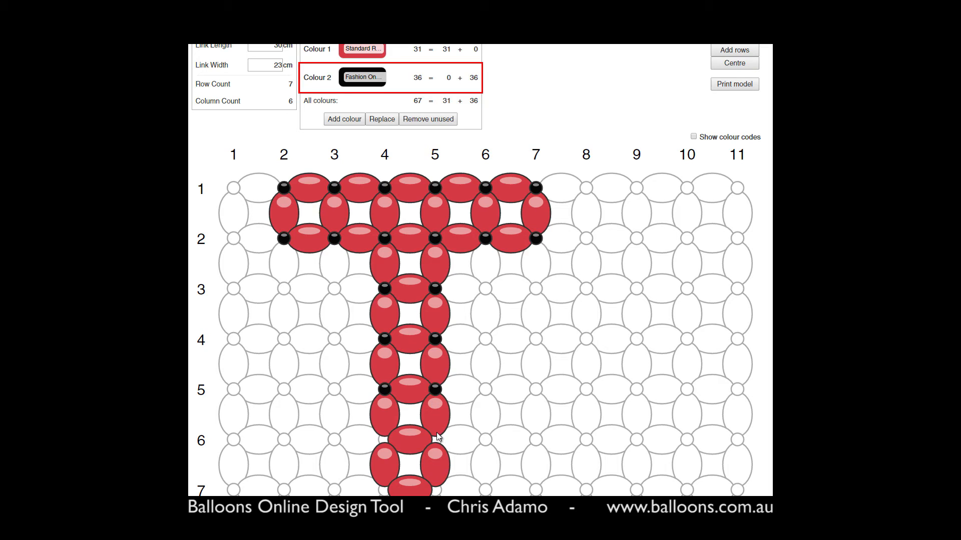
{"action": "left_click", "coordinate": [383, 443]}
{"action": "left_click", "coordinate": [383, 443]}
{"action": "left_click", "coordinate": [386, 489]}
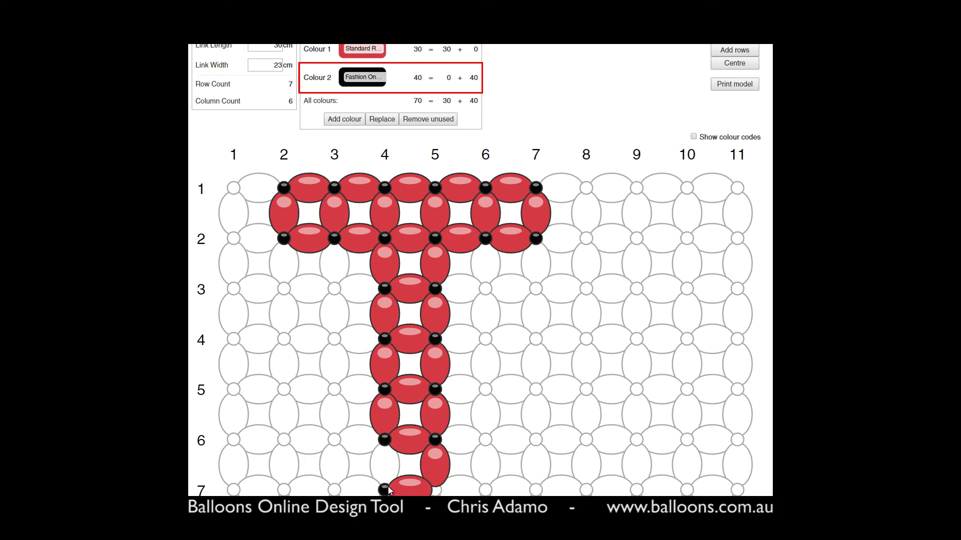
{"action": "left_click", "coordinate": [437, 489]}
Step: Put the missing Standard Red balloon back in column 4 between rows 6 and 7
{"action": "scroll", "coordinate": [398, 210], "scroll_direction": "up", "scroll_amount": 2}
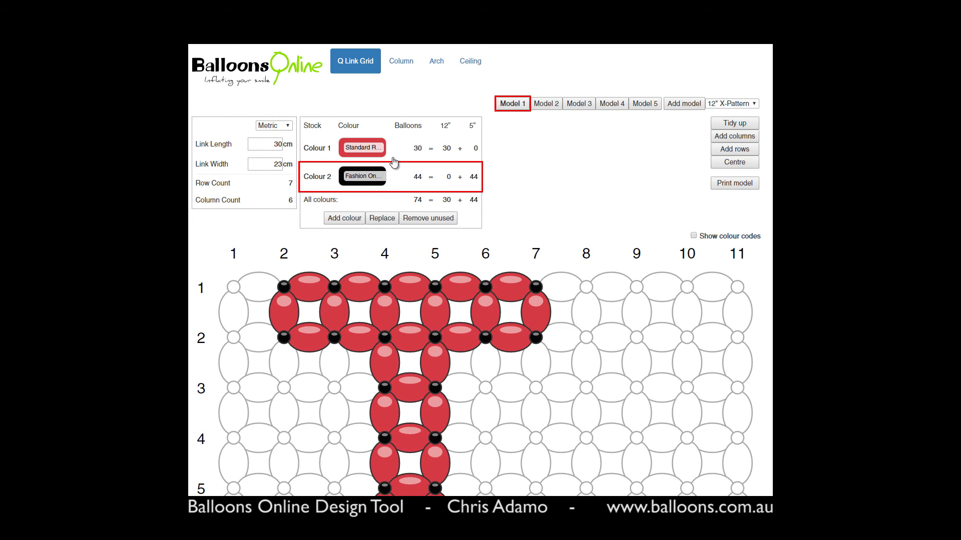
{"action": "left_click", "coordinate": [390, 151]}
{"action": "scroll", "coordinate": [455, 397], "scroll_direction": "down", "scroll_amount": 2}
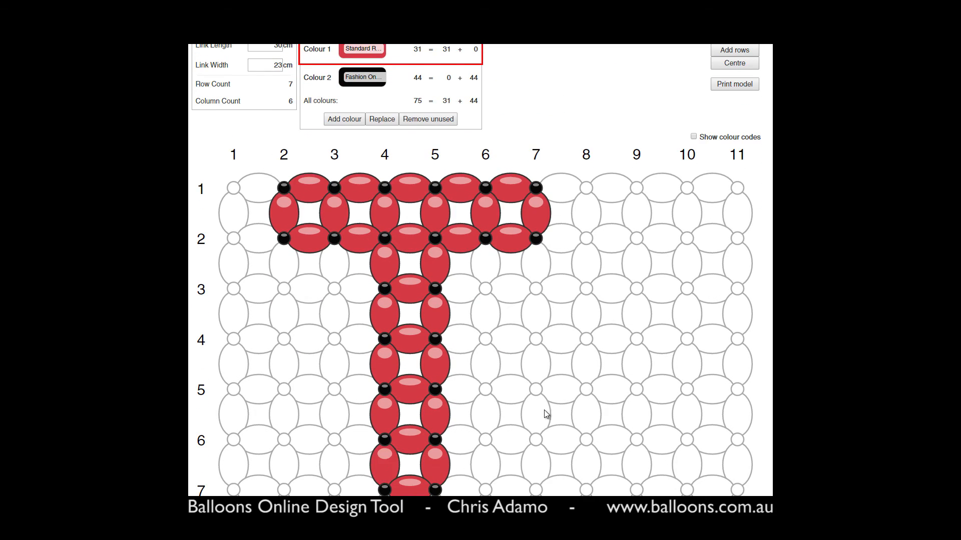
Step: Tidy up the design to trim the empty rows and columns around the letter T and drop the unused models
{"action": "scroll", "coordinate": [545, 412], "scroll_direction": "up", "scroll_amount": 2}
{"action": "scroll", "coordinate": [543, 407], "scroll_direction": "down", "scroll_amount": 2}
{"action": "scroll", "coordinate": [724, 255], "scroll_direction": "up", "scroll_amount": 2}
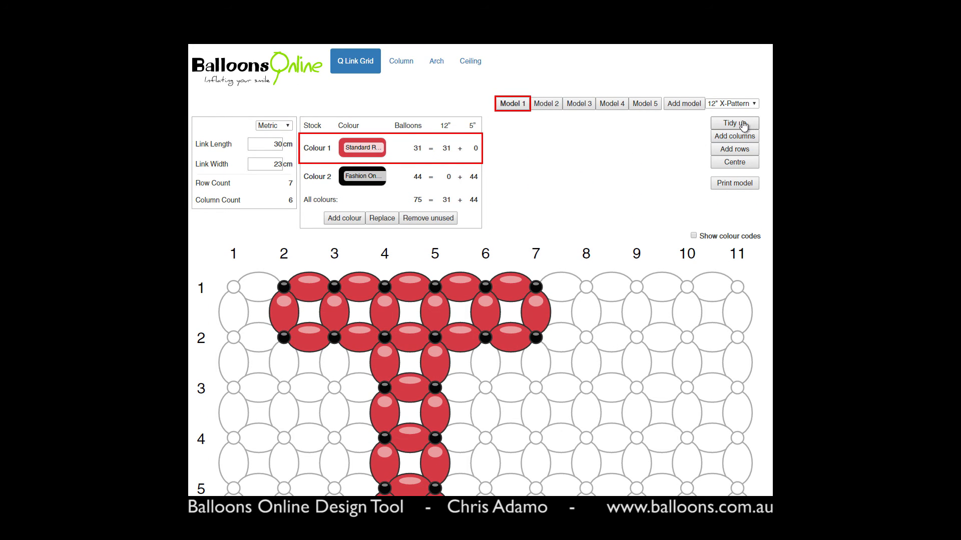
{"action": "left_click", "coordinate": [743, 125]}
{"action": "scroll", "coordinate": [657, 298], "scroll_direction": "down", "scroll_amount": 1}
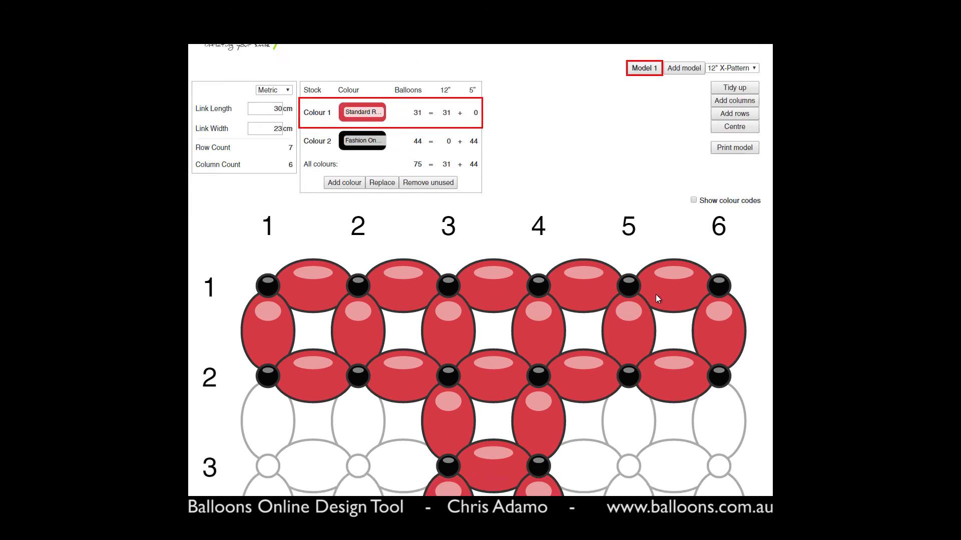
Step: Examine the tidied letter T along its full height and check its print preview without printing
{"action": "scroll", "coordinate": [670, 320], "scroll_direction": "down", "scroll_amount": 7}
{"action": "scroll", "coordinate": [675, 376], "scroll_direction": "up", "scroll_amount": 7}
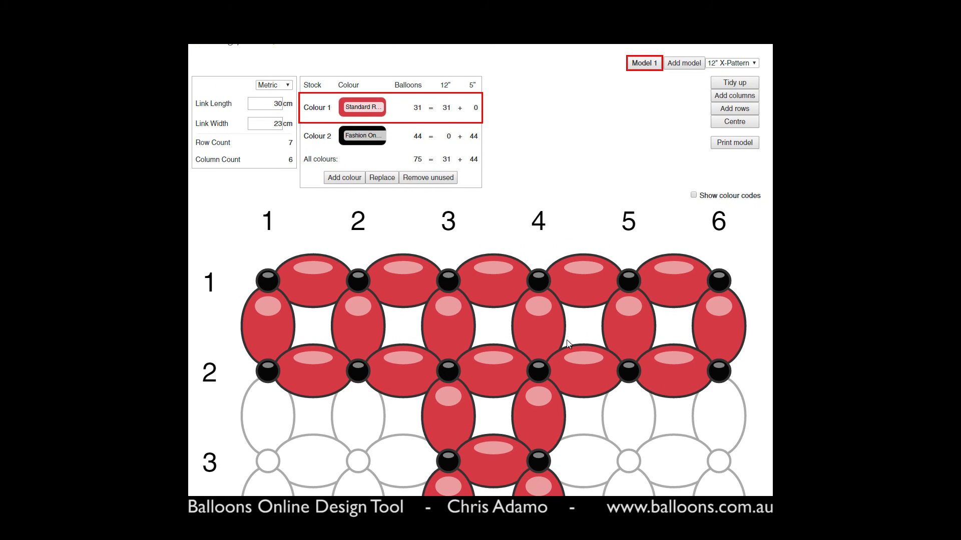
{"action": "scroll", "coordinate": [550, 319], "scroll_direction": "up", "scroll_amount": 1}
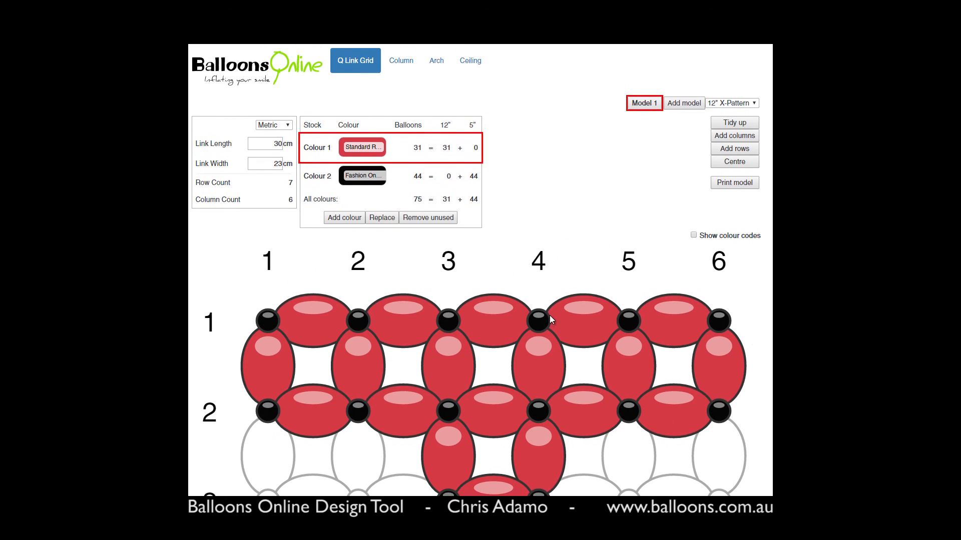
{"action": "scroll", "coordinate": [549, 319], "scroll_direction": "down", "scroll_amount": 7}
{"action": "scroll", "coordinate": [462, 331], "scroll_direction": "up", "scroll_amount": 5}
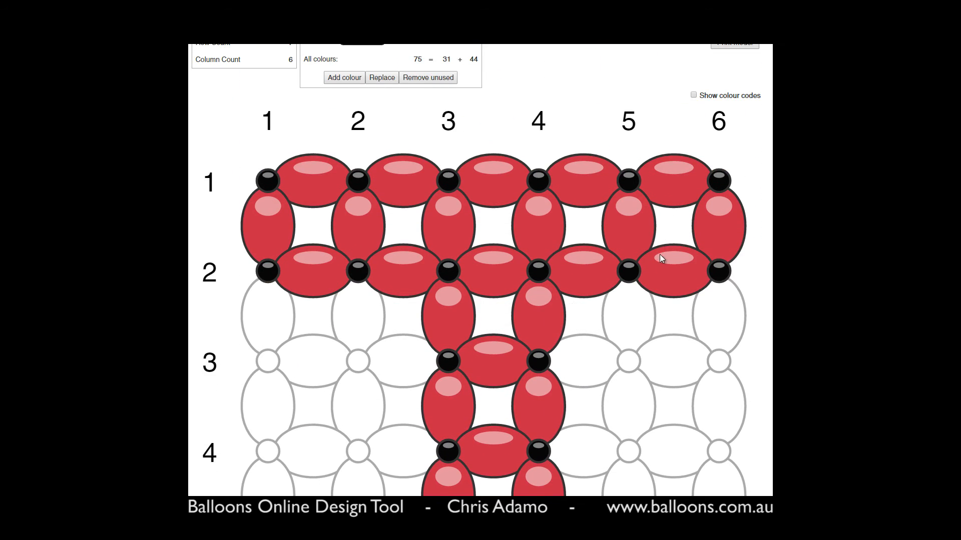
{"action": "scroll", "coordinate": [661, 258], "scroll_direction": "up", "scroll_amount": 3}
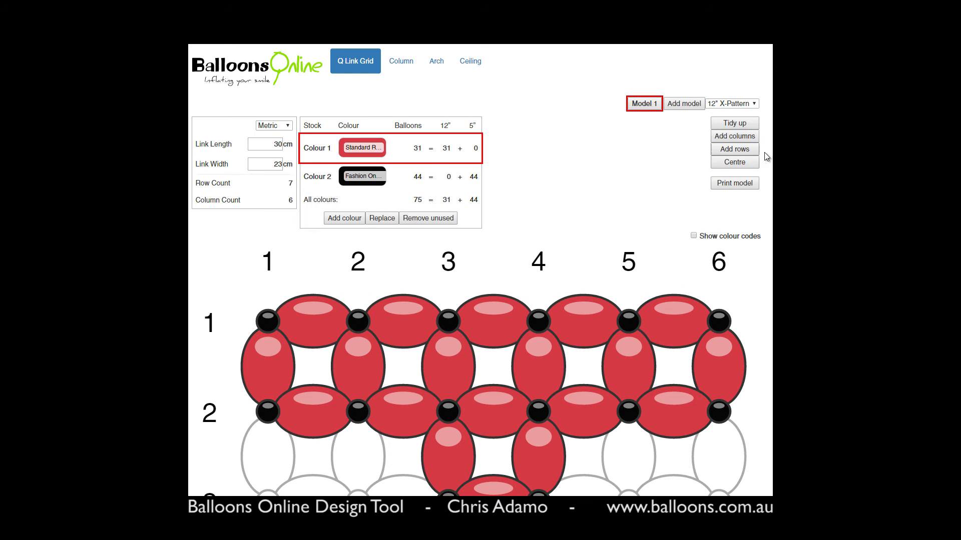
{"action": "left_click", "coordinate": [747, 184]}
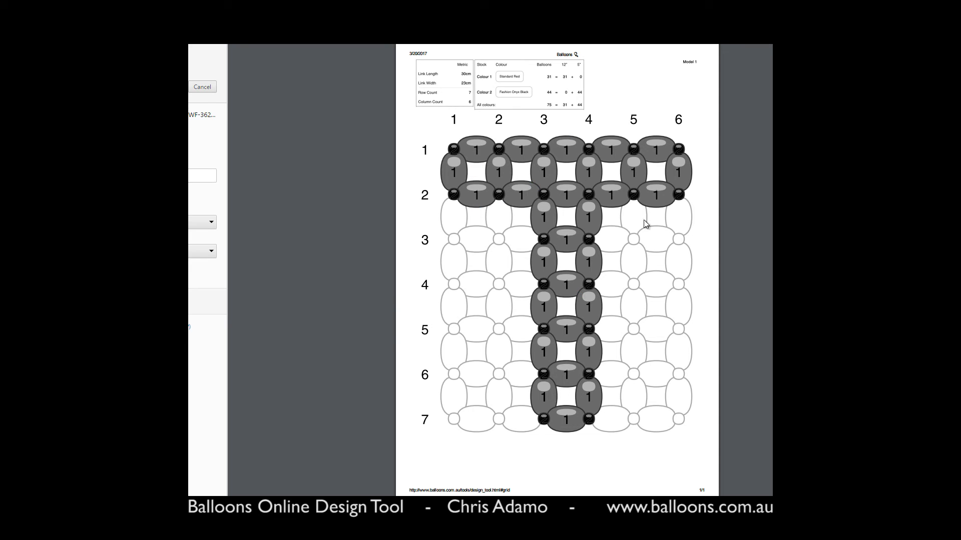
{"action": "left_click", "coordinate": [202, 87]}
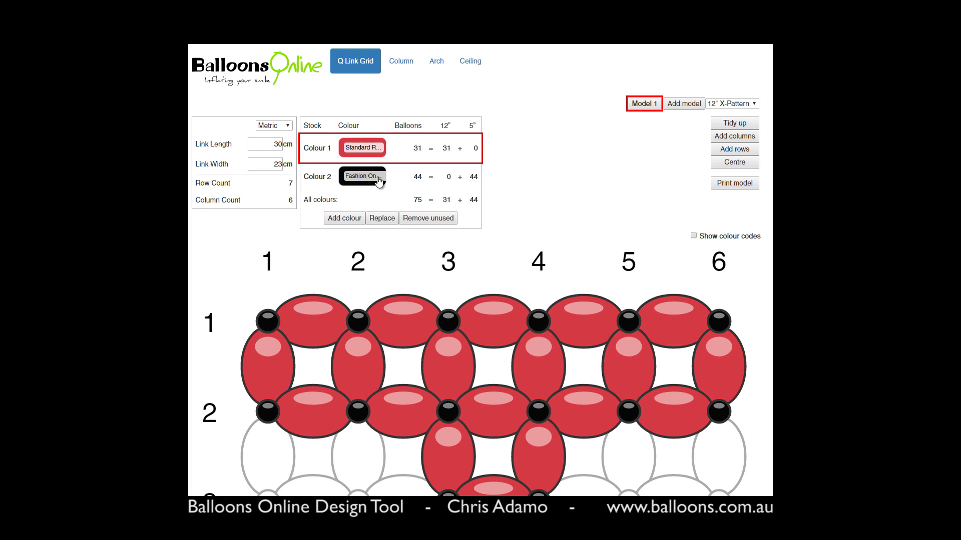
Step: Recolour the balloons around the bar's cells between columns 2–3 and 4–5 Fashion Onyx Black and check the print preview
{"action": "left_click", "coordinate": [363, 176]}
{"action": "left_click", "coordinate": [400, 320]}
{"action": "left_click", "coordinate": [371, 348]}
{"action": "left_click", "coordinate": [384, 397]}
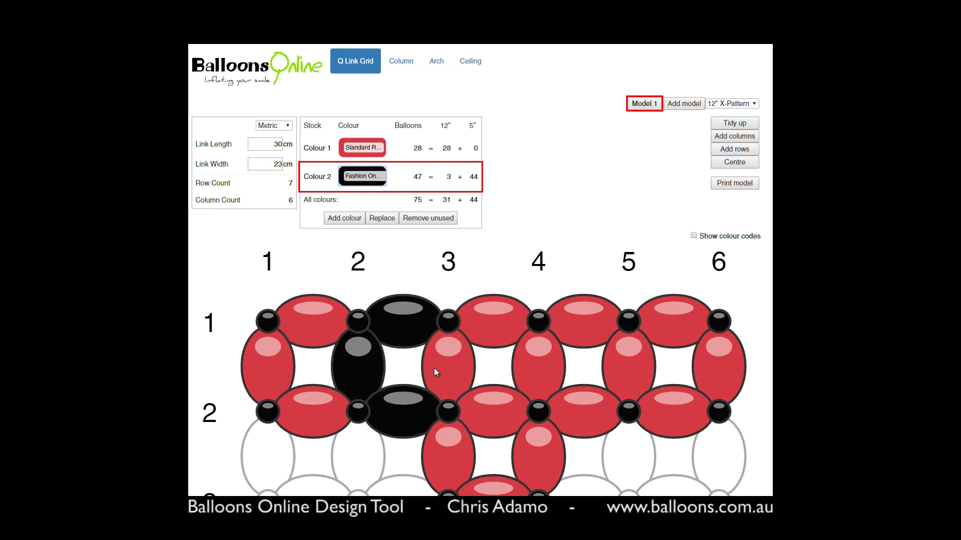
{"action": "left_click", "coordinate": [436, 367]}
{"action": "left_click", "coordinate": [543, 352]}
{"action": "left_click", "coordinate": [574, 336]}
{"action": "left_click", "coordinate": [618, 370]}
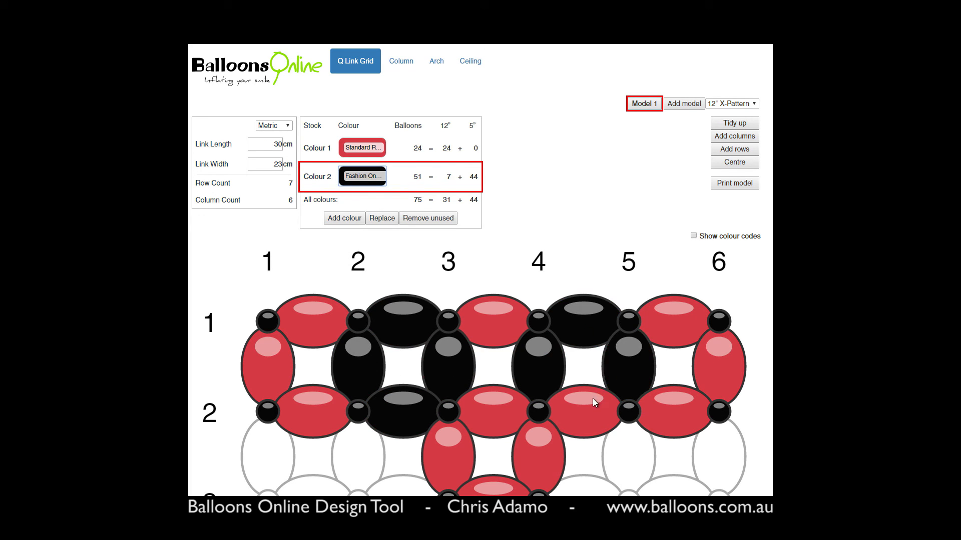
{"action": "left_click", "coordinate": [593, 398]}
{"action": "left_click", "coordinate": [729, 186]}
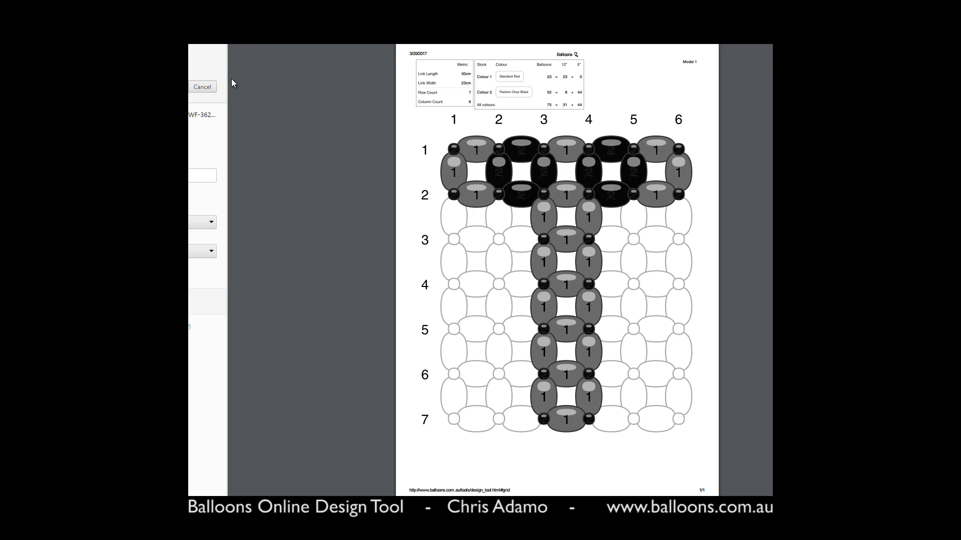
{"action": "left_click", "coordinate": [202, 87]}
Step: Add Standard Dark Blue, recolour the four balloons around the bar's cell between columns 2 and 3 with it, and check the print preview
{"action": "left_click", "coordinate": [344, 218]}
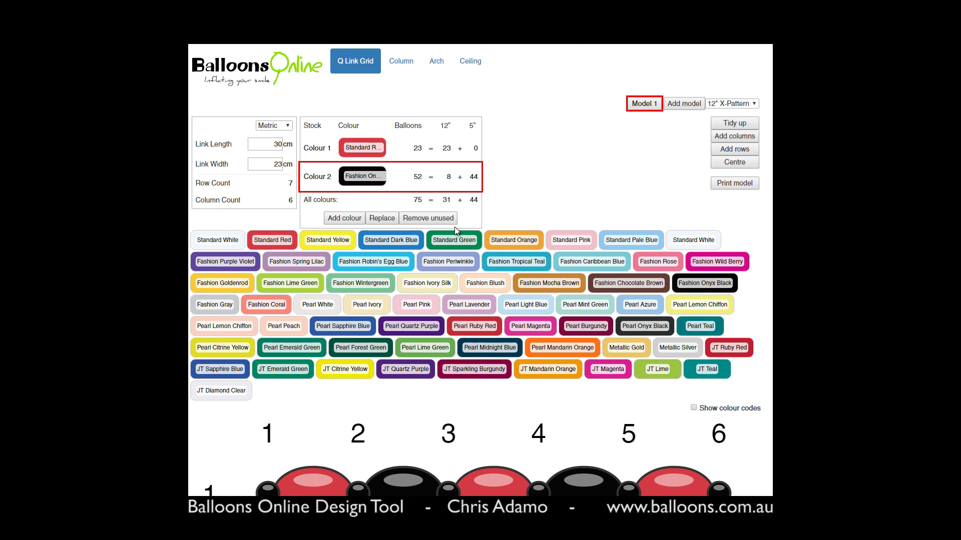
{"action": "left_click", "coordinate": [408, 241]}
{"action": "scroll", "coordinate": [415, 296], "scroll_direction": "down", "scroll_amount": 3}
{"action": "left_click", "coordinate": [403, 198]}
{"action": "left_click", "coordinate": [358, 244]}
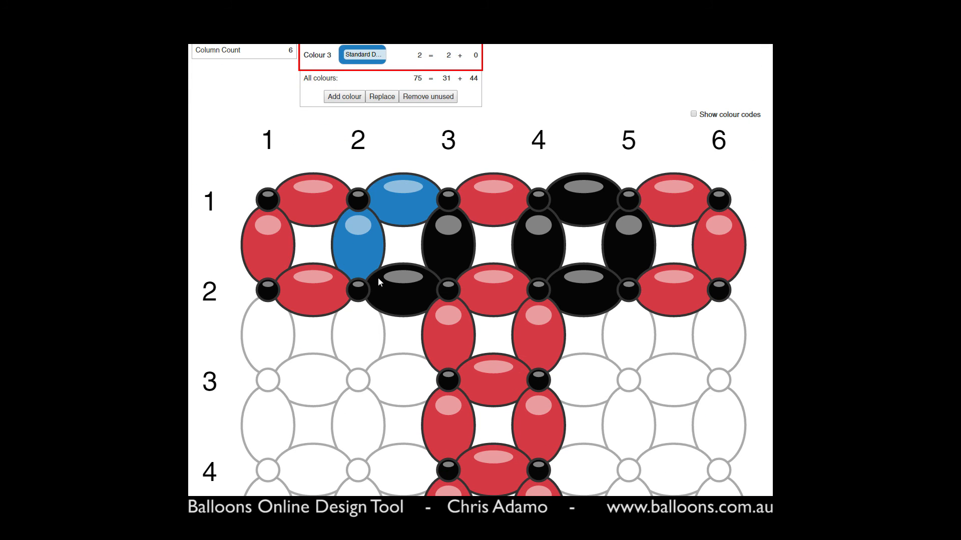
{"action": "left_click", "coordinate": [377, 277]}
{"action": "left_click", "coordinate": [443, 244]}
{"action": "scroll", "coordinate": [680, 225], "scroll_direction": "up", "scroll_amount": 3}
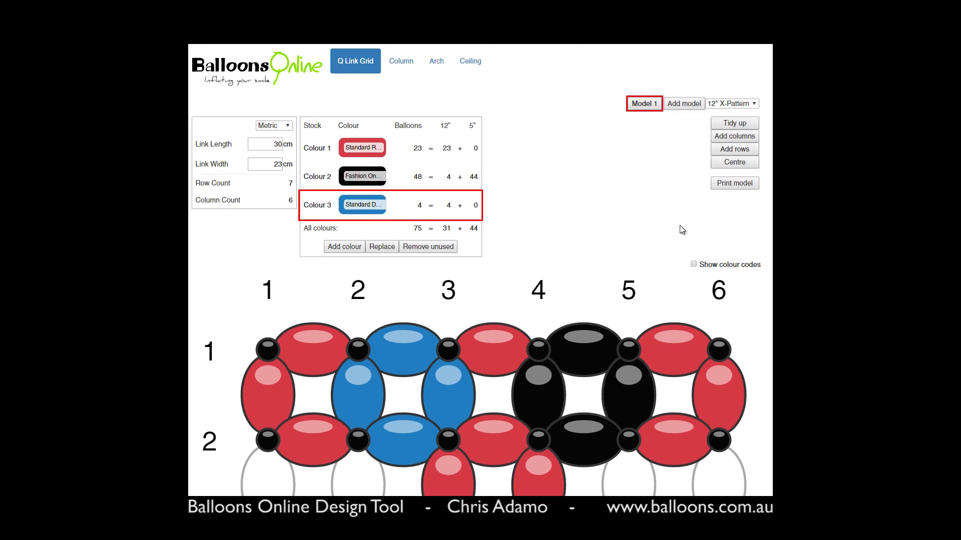
{"action": "left_click", "coordinate": [731, 183]}
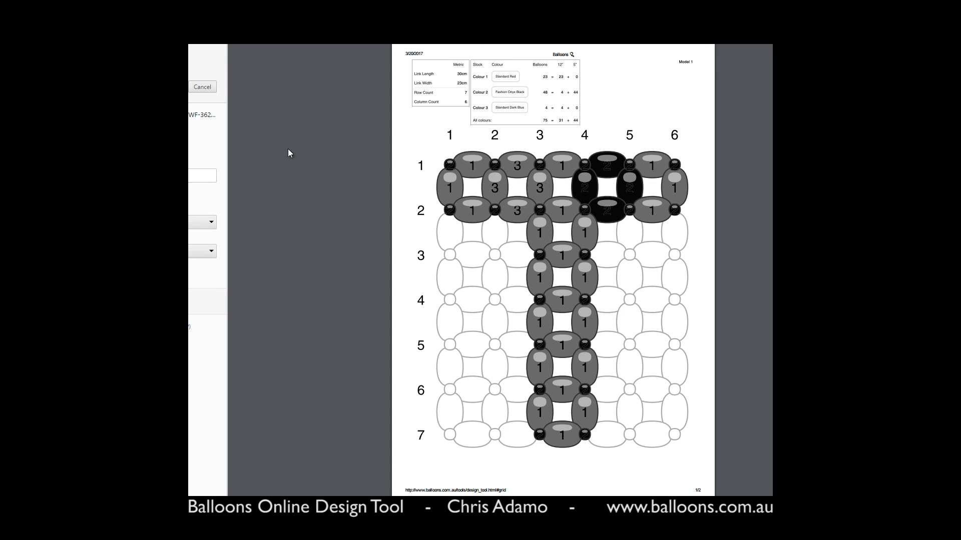
{"action": "key", "text": "Escape"}
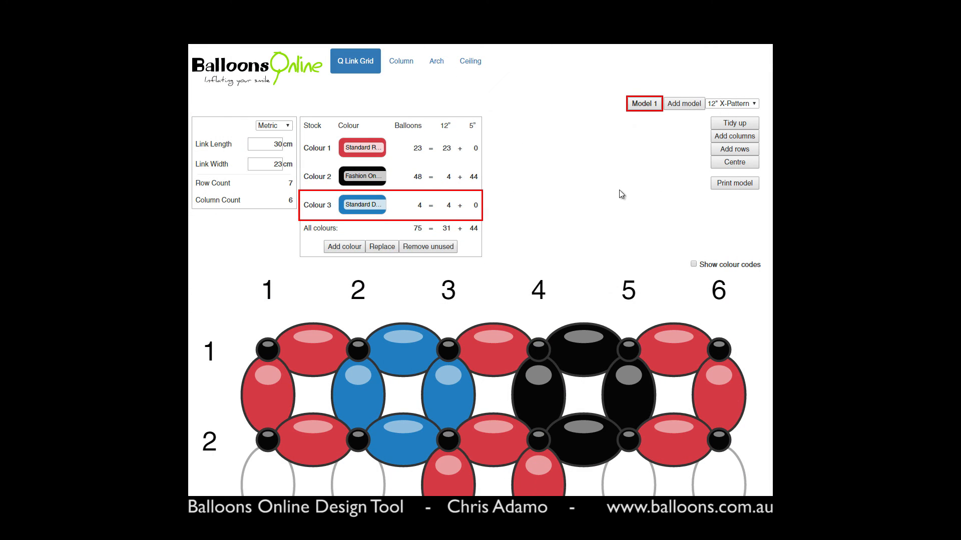
Step: Repaint the bar's black and blue link balloons Standard Red and remove the unused colour from the stock list
{"action": "left_click", "coordinate": [363, 147]}
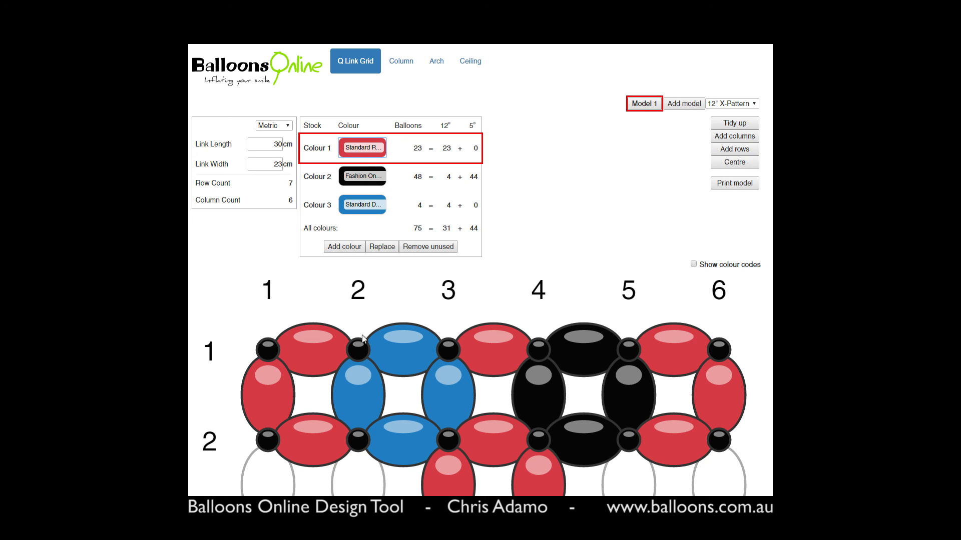
{"action": "left_click", "coordinate": [379, 366]}
{"action": "mouse_move", "coordinate": [379, 366]}
{"action": "left_mouse_down"}
{"action": "mouse_move", "coordinate": [393, 428]}
{"action": "mouse_move", "coordinate": [458, 397]}
{"action": "mouse_move", "coordinate": [540, 386]}
{"action": "mouse_move", "coordinate": [573, 356]}
{"action": "mouse_move", "coordinate": [608, 381]}
{"action": "mouse_move", "coordinate": [583, 438]}
{"action": "left_mouse_up"}
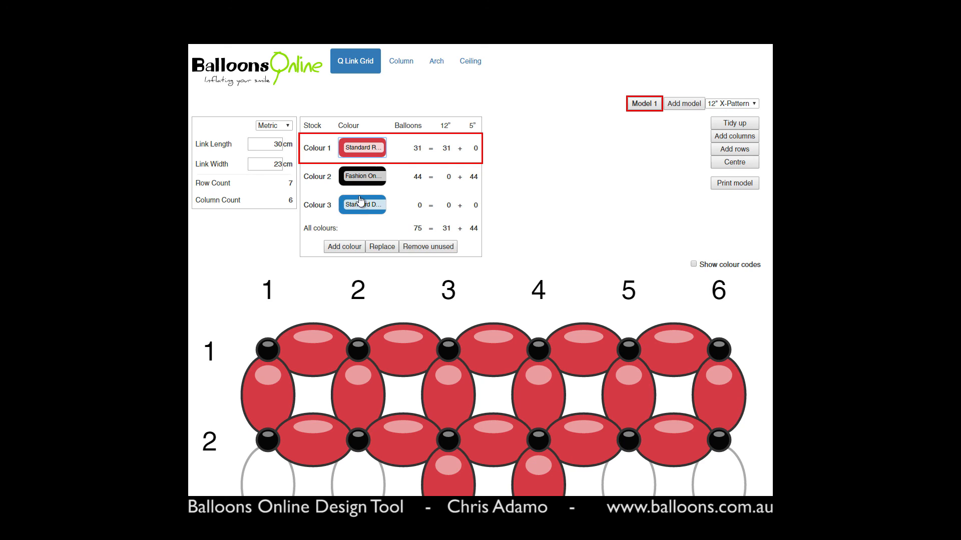
{"action": "left_click", "coordinate": [410, 246]}
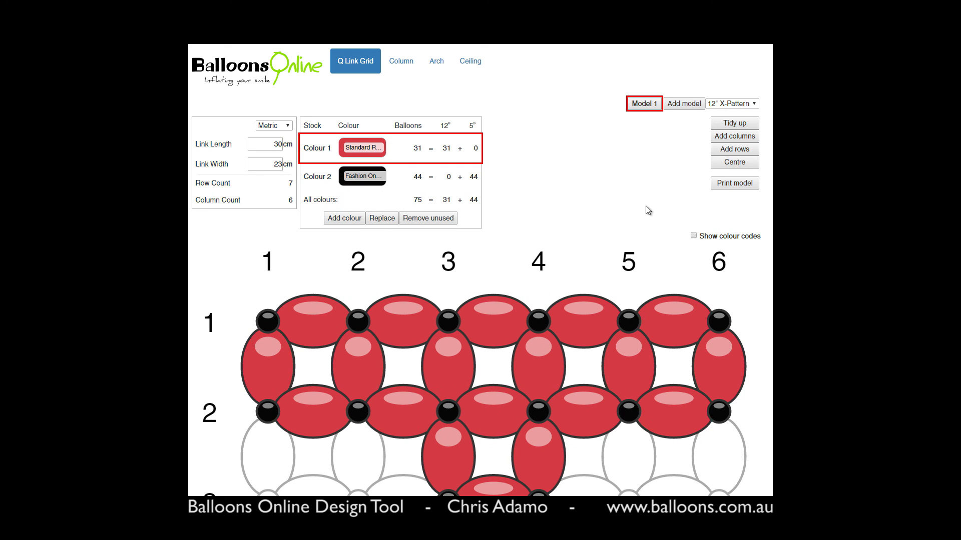
Step: Add columns to the grid and centre the letter T within it
{"action": "left_click", "coordinate": [739, 138]}
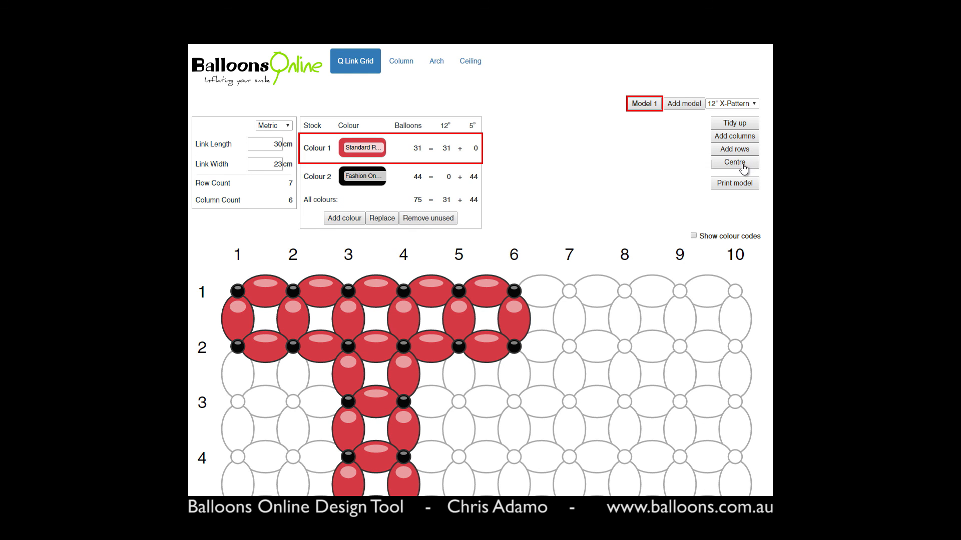
{"action": "left_click", "coordinate": [743, 167]}
{"action": "scroll", "coordinate": [480, 271], "scroll_direction": "down", "scroll_amount": 7}
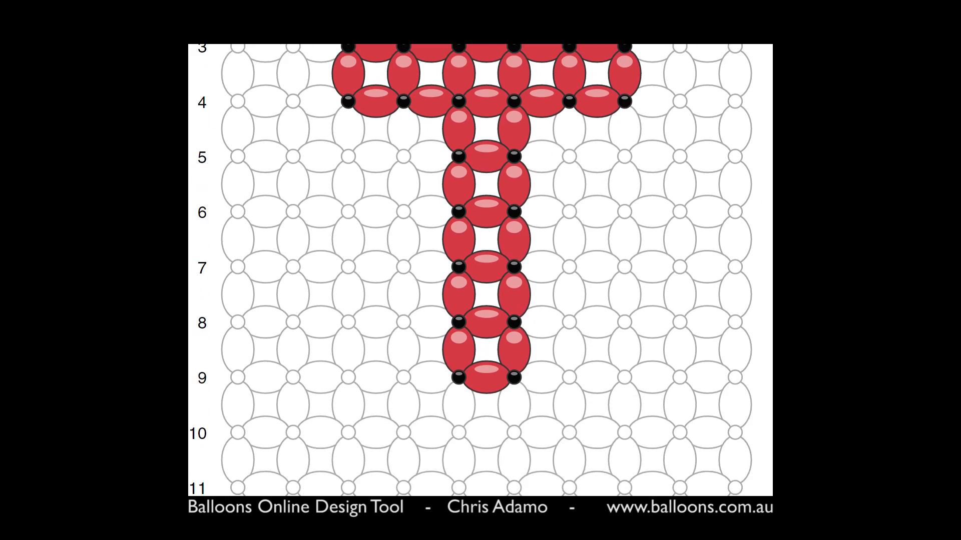
{"action": "scroll", "coordinate": [480, 270], "scroll_direction": "up", "scroll_amount": 6}
{"action": "scroll", "coordinate": [768, 214], "scroll_direction": "down", "scroll_amount": 3}
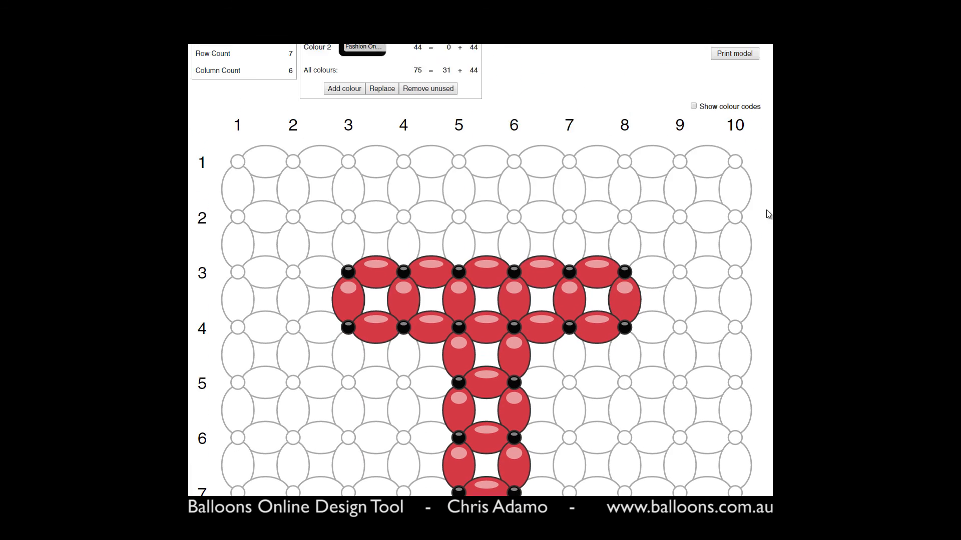
{"action": "scroll", "coordinate": [761, 200], "scroll_direction": "up", "scroll_amount": 4}
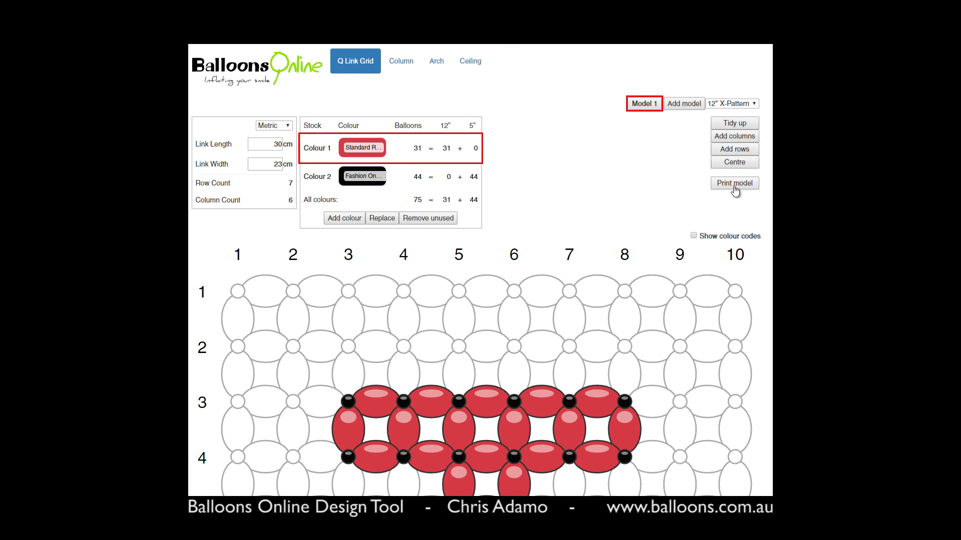
Step: Tidy the grid back to the letter T and add empty columns beside it up to column 10
{"action": "left_click", "coordinate": [735, 123]}
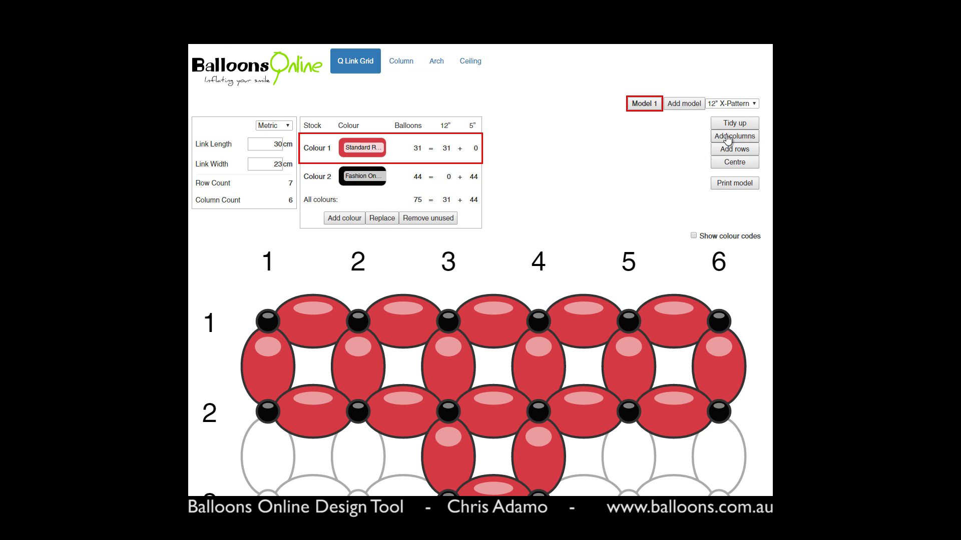
{"action": "left_click", "coordinate": [734, 136]}
{"action": "scroll", "coordinate": [703, 373], "scroll_direction": "down", "scroll_amount": 3}
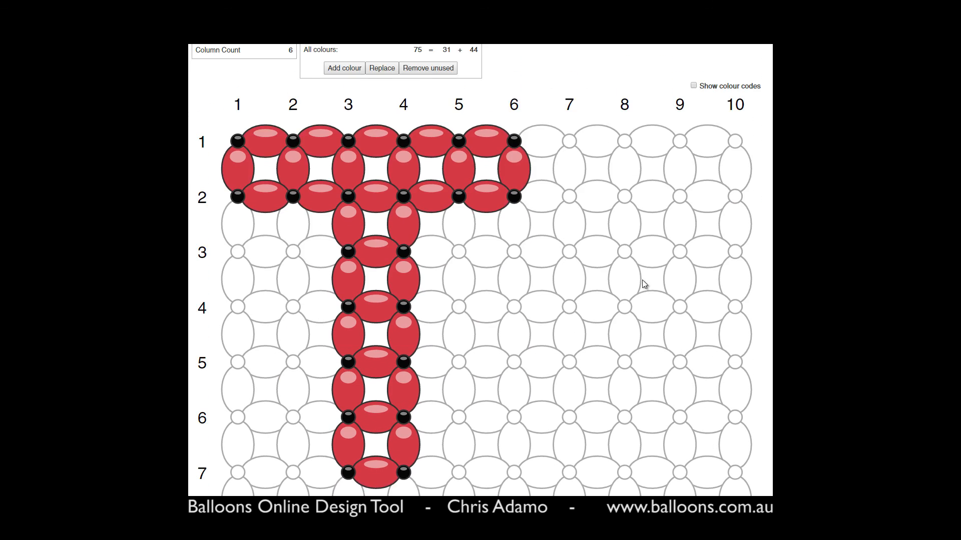
{"action": "scroll", "coordinate": [640, 281], "scroll_direction": "up", "scroll_amount": 2}
Step: Add red vertical balloons in column 7 from row 1 to row 6 and red horizontal ones between columns 7 and 8 in rows 1 to 5
{"action": "left_click", "coordinate": [606, 245]}
{"action": "left_click", "coordinate": [607, 280]}
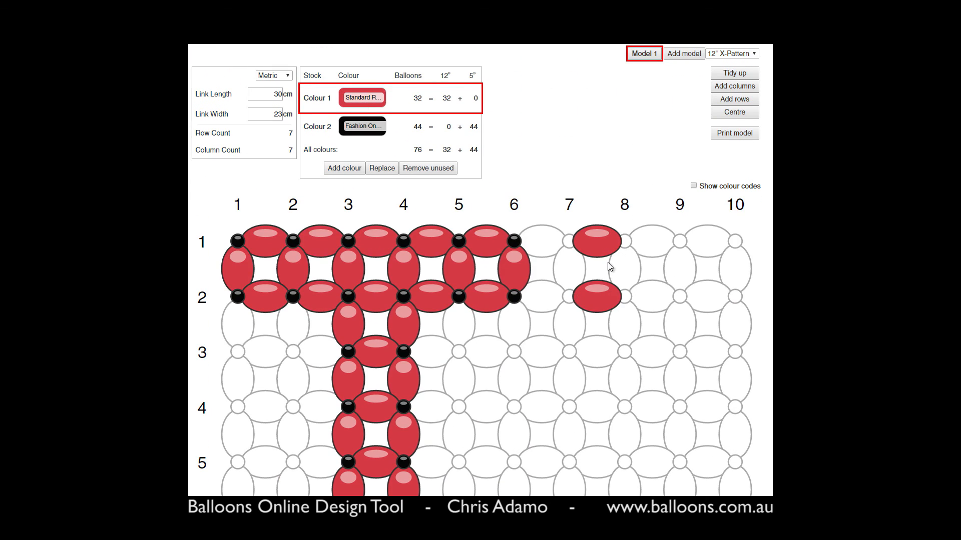
{"action": "left_click", "coordinate": [579, 268]}
{"action": "left_click", "coordinate": [576, 317]}
{"action": "left_click", "coordinate": [576, 378]}
{"action": "left_click", "coordinate": [595, 353]}
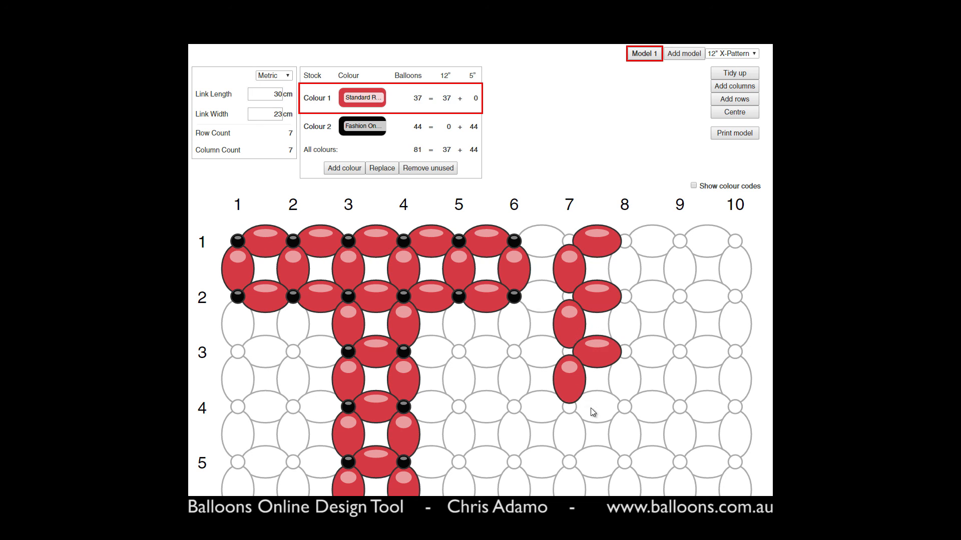
{"action": "left_click", "coordinate": [595, 406]}
{"action": "left_click", "coordinate": [573, 433]}
{"action": "left_click", "coordinate": [575, 482]}
{"action": "left_click", "coordinate": [596, 461]}
{"action": "scroll", "coordinate": [650, 434], "scroll_direction": "up", "scroll_amount": 1}
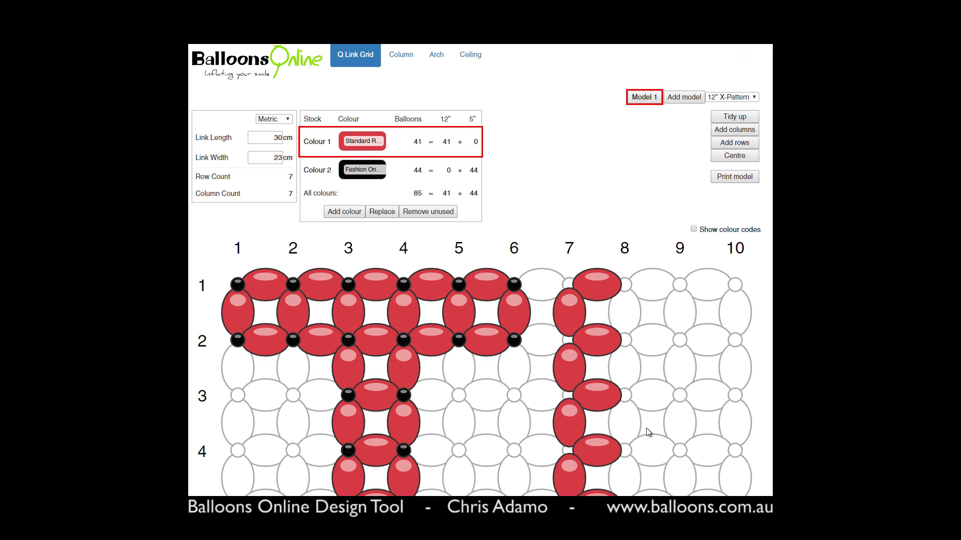